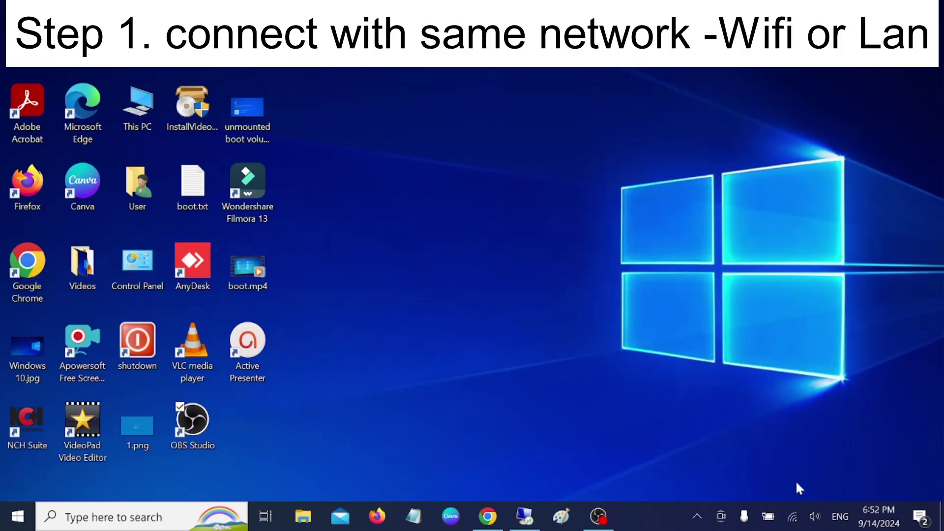
Check which Wi-Fi network each PC is connected to.
click(793, 512)
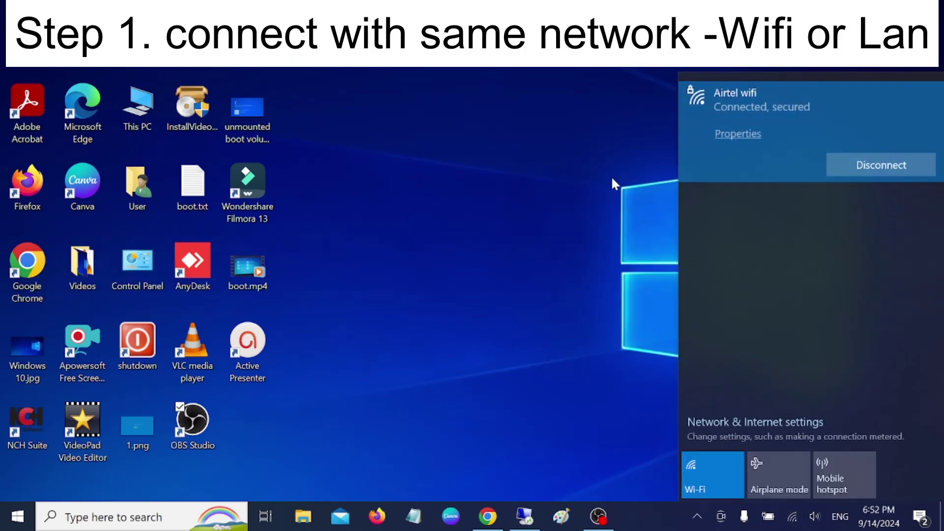
click(585, 176)
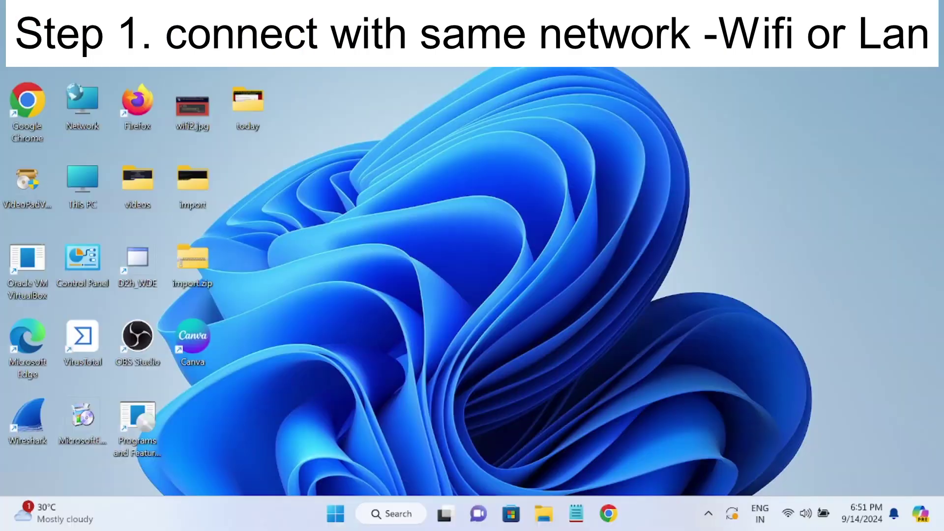
click(787, 515)
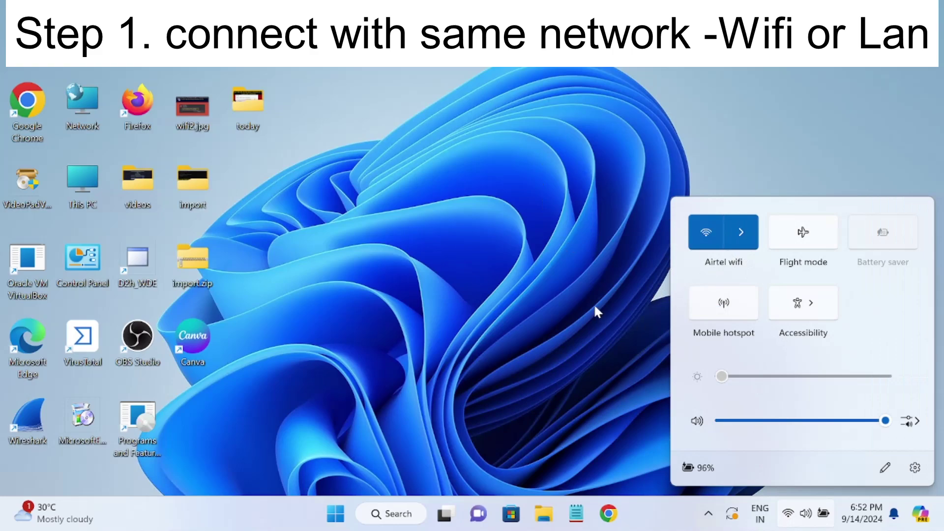
click(548, 259)
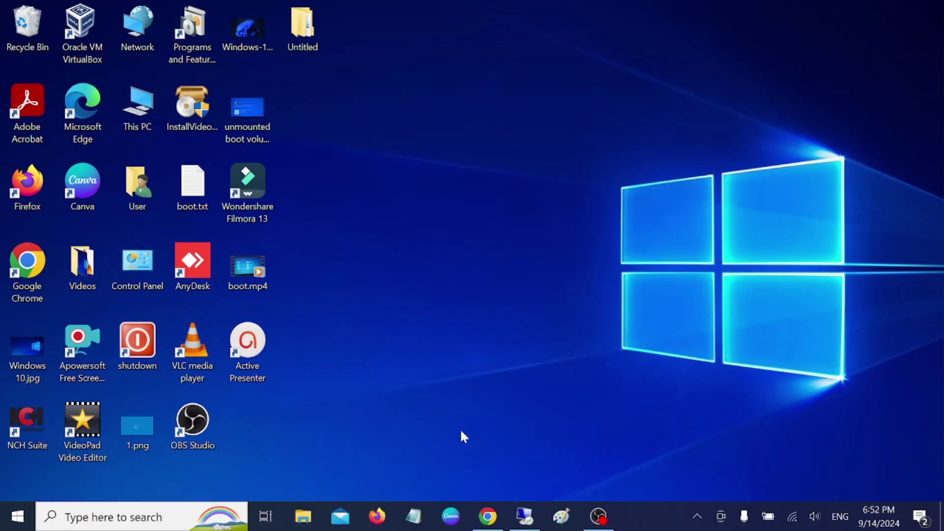
Open the Network and Sharing Center from Network & Internet settings.
right_click(797, 516)
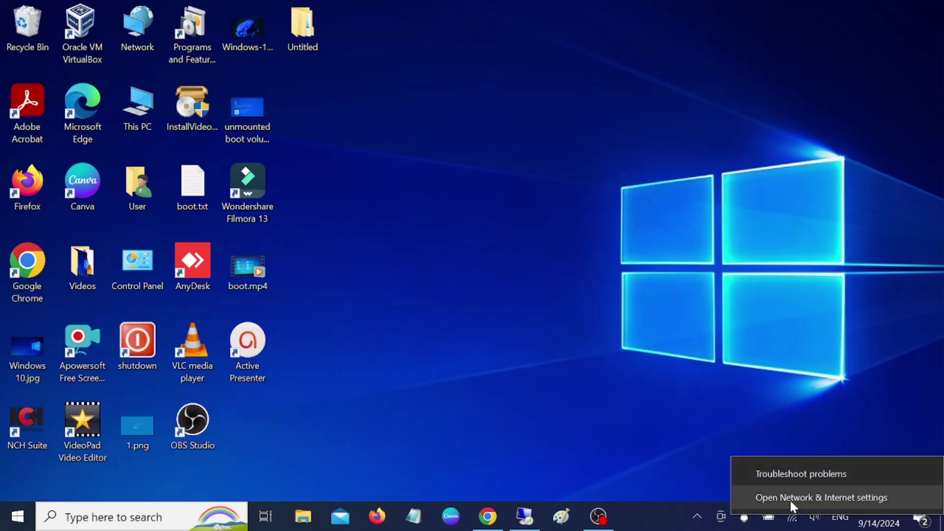
click(837, 497)
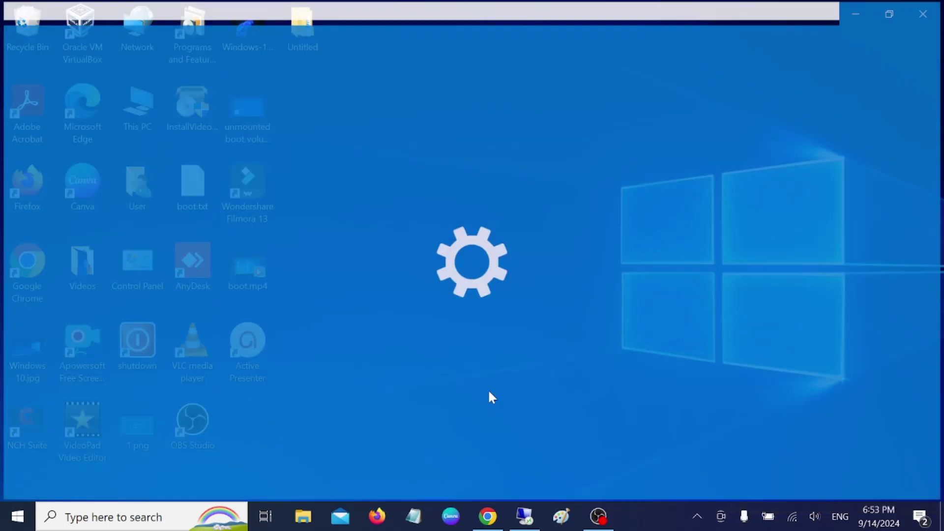
scroll(412, 306, down, 3)
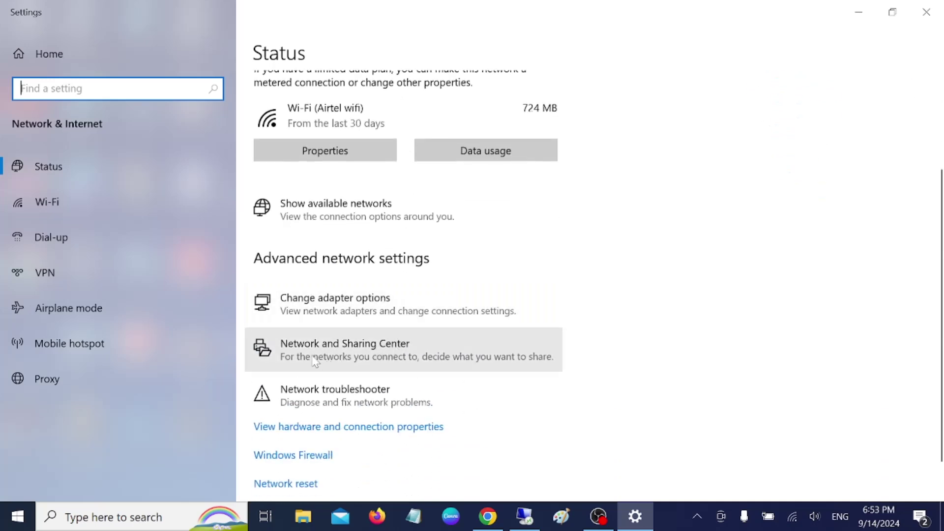
click(396, 357)
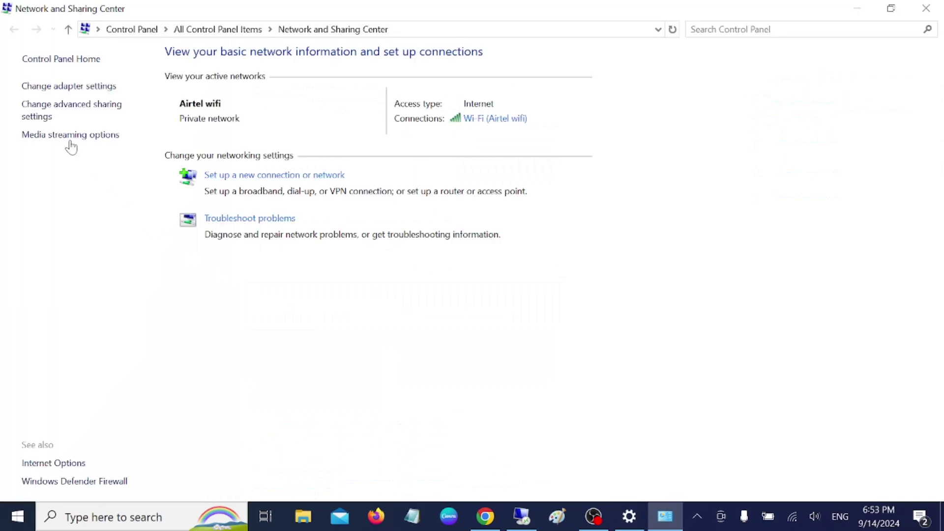
In advanced sharing settings, turn off password protected sharing for All Networks and save.
click(82, 114)
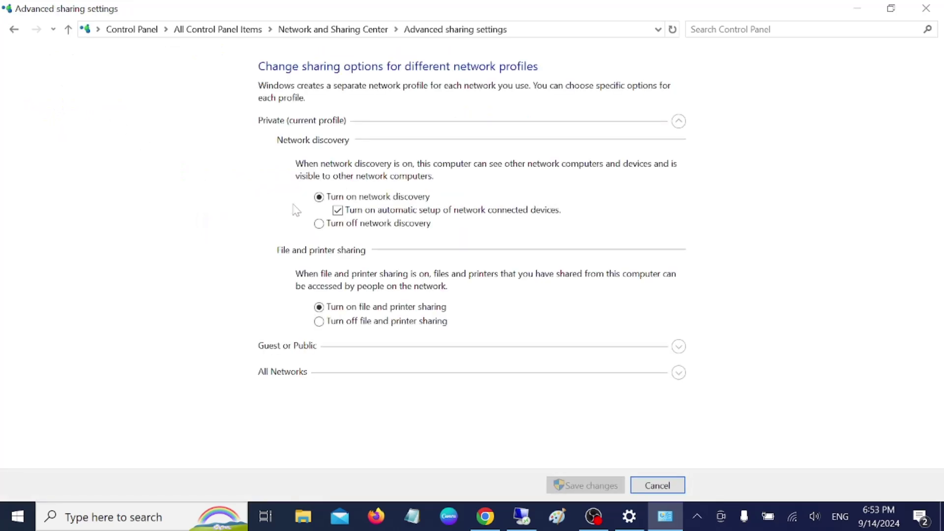
click(679, 123)
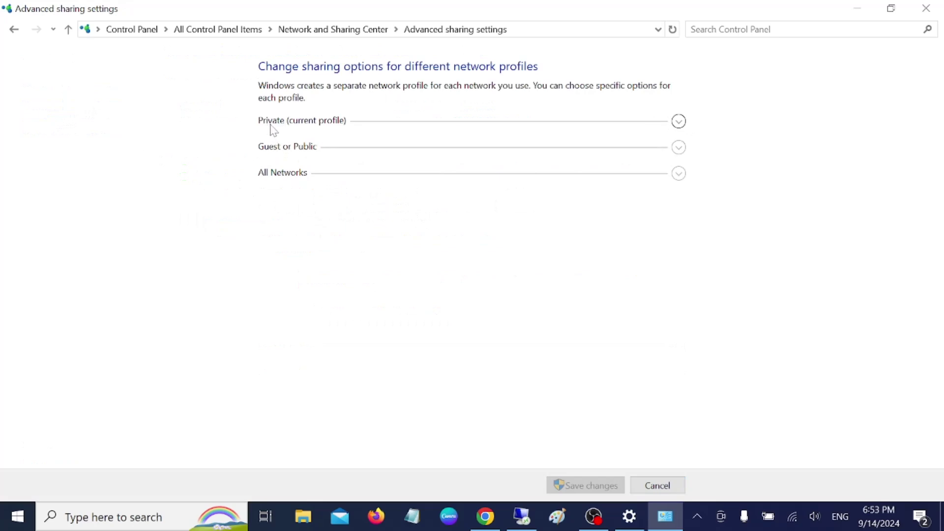
click(677, 123)
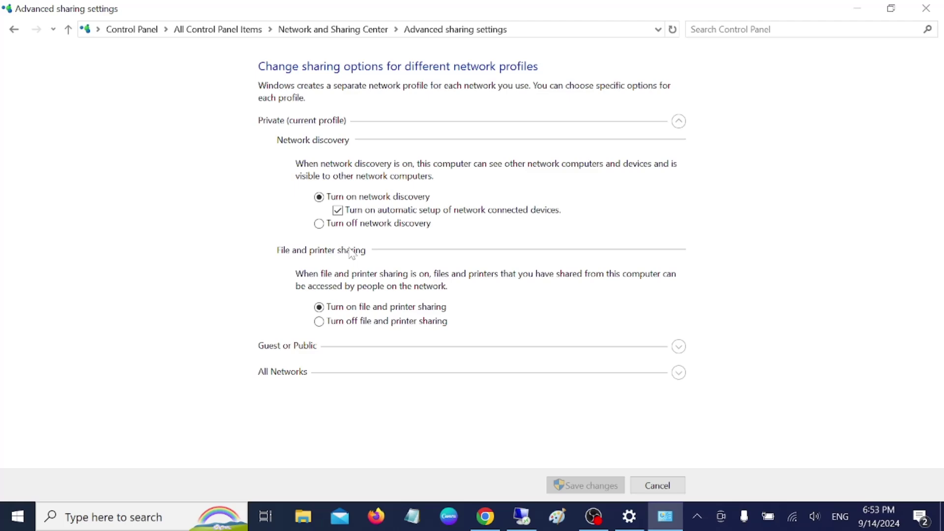
click(678, 121)
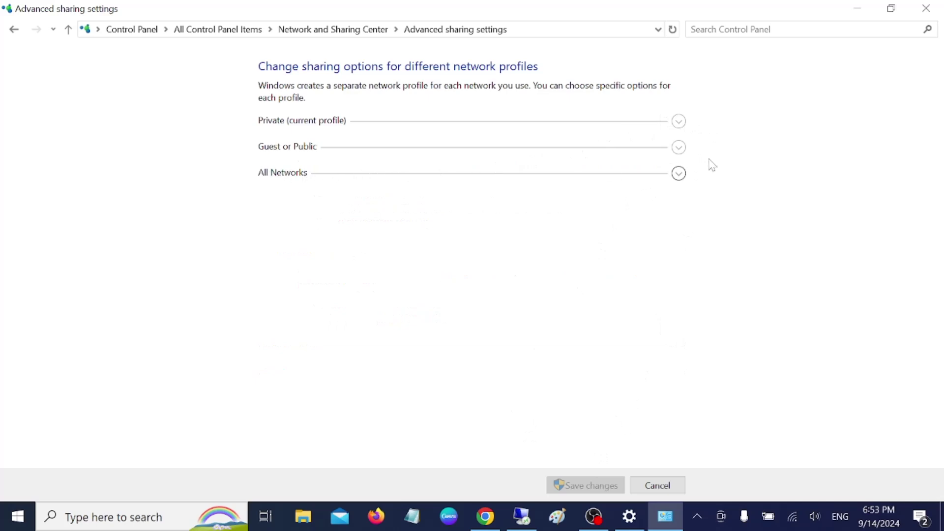
click(679, 174)
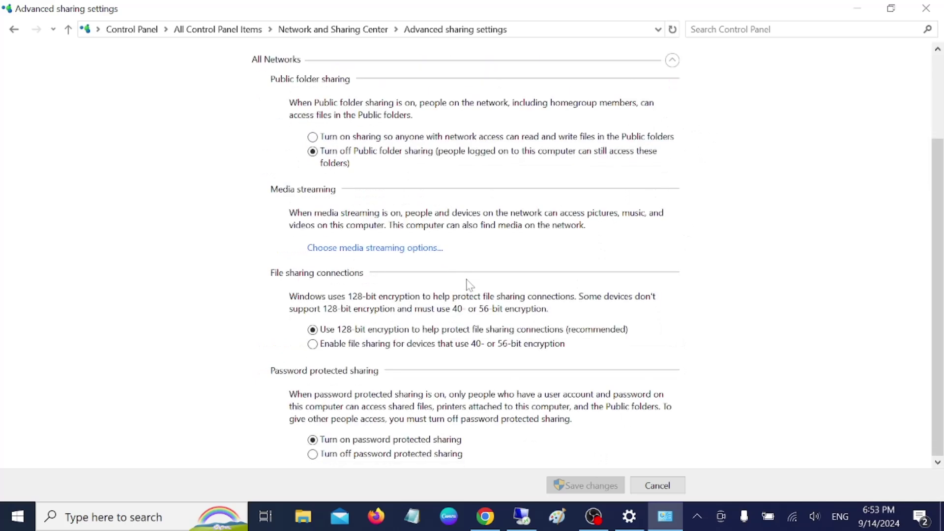
click(329, 456)
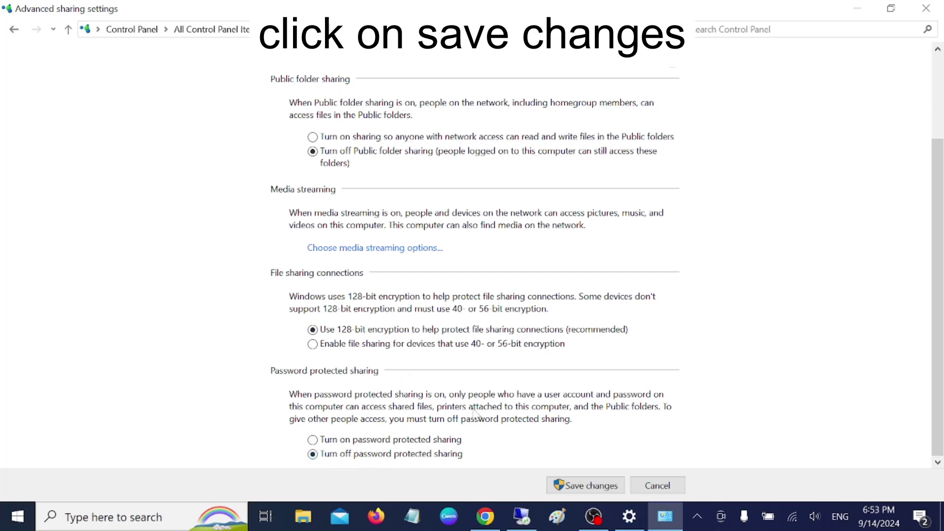
click(580, 488)
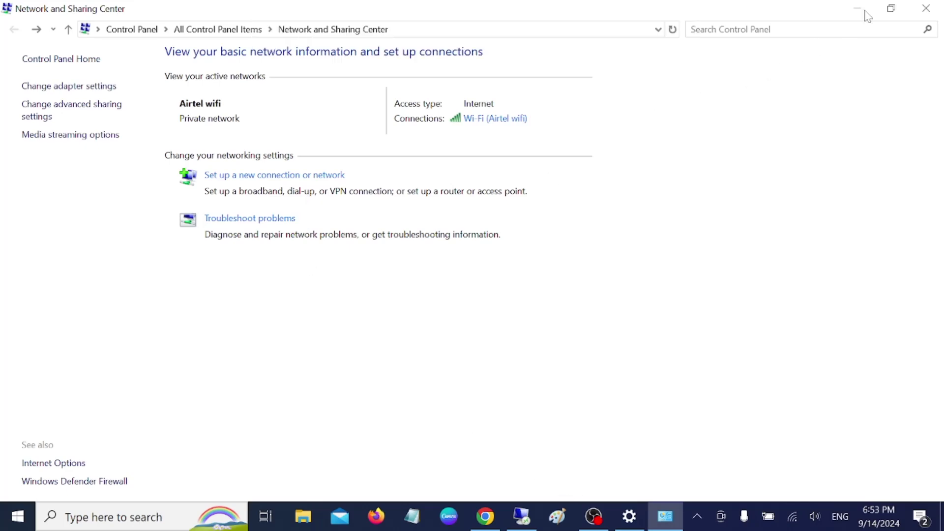
Close the Windows 10 network windows and switch to the Windows 11 remote session.
click(932, 7)
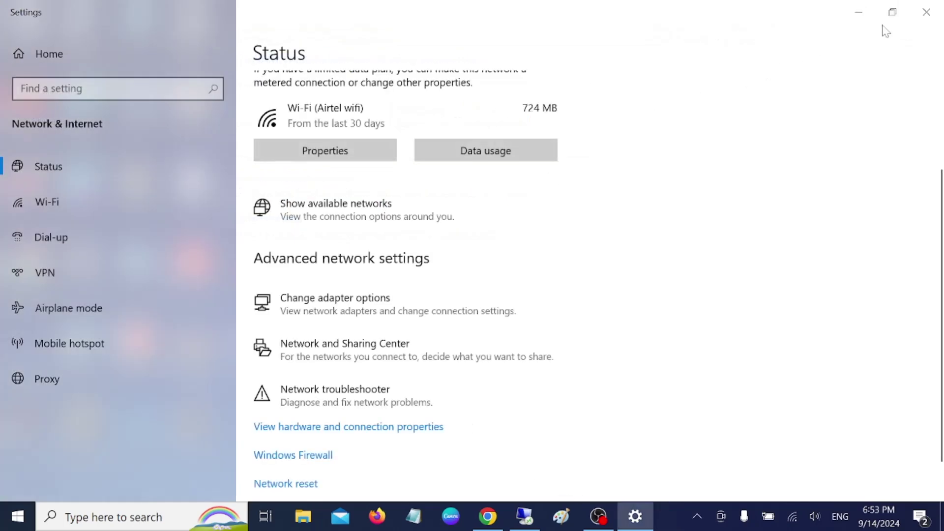
click(930, 8)
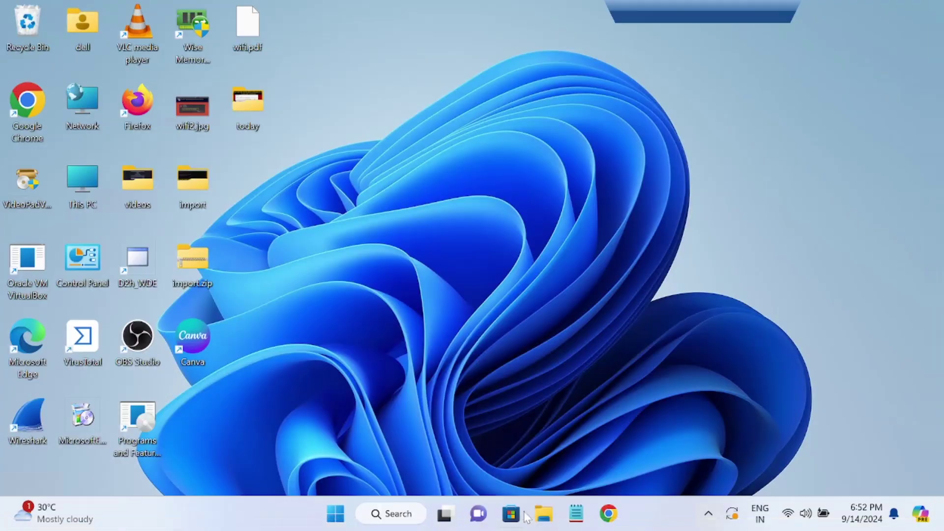
click(527, 514)
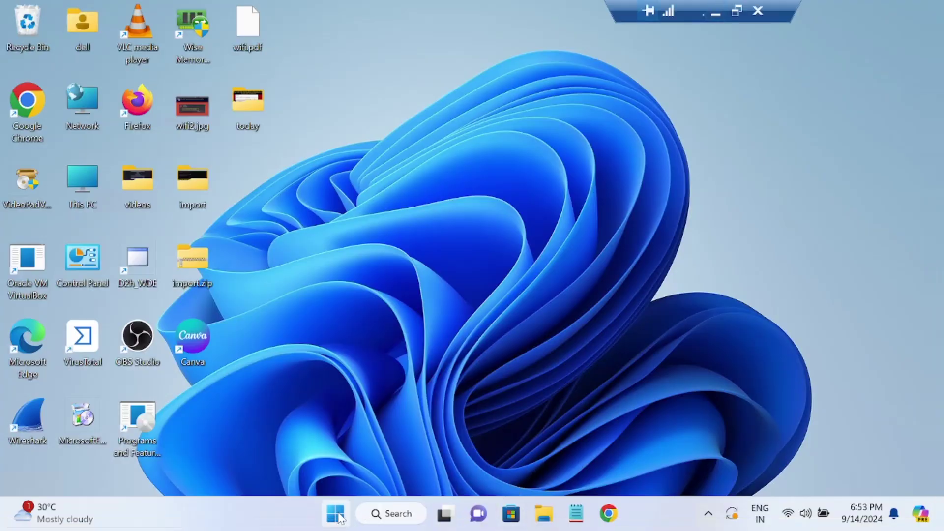
Open Advanced network settings on the Windows 11 PC from the network tray icon.
right_click(789, 513)
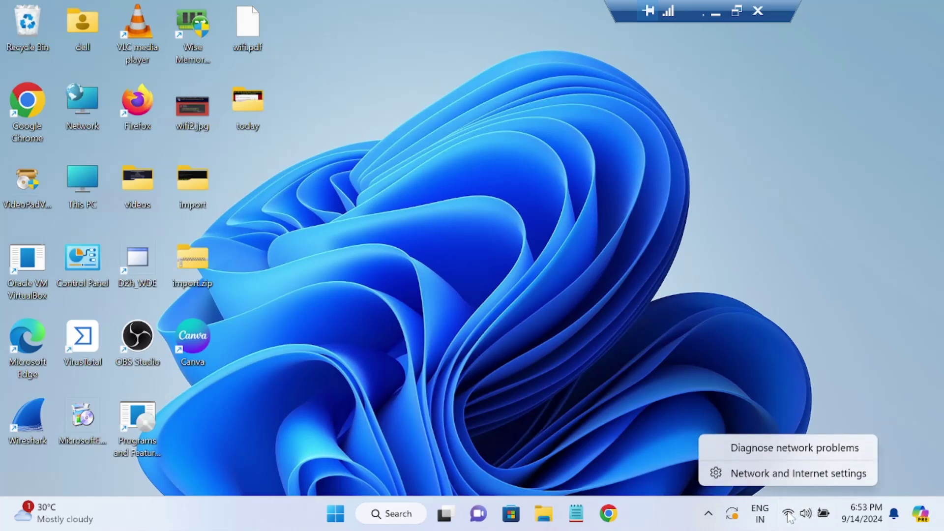
click(787, 474)
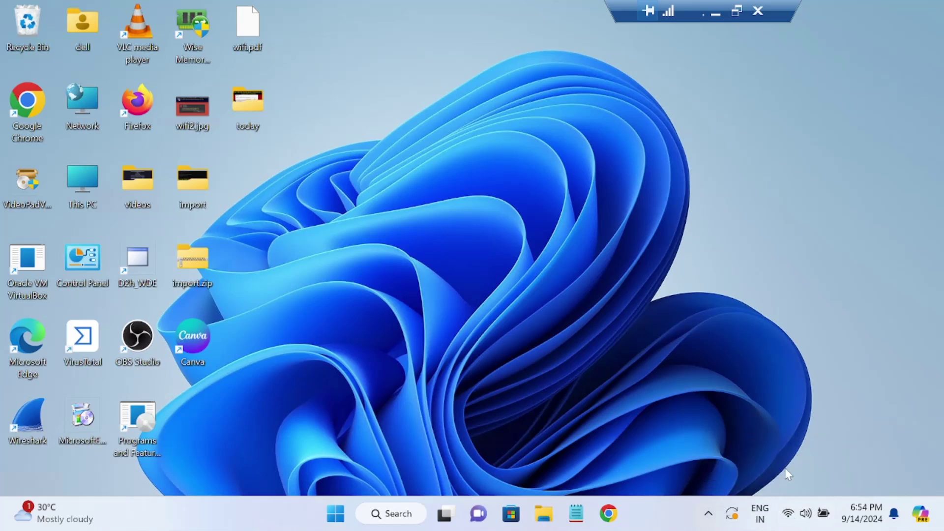
scroll(515, 332, down, 1)
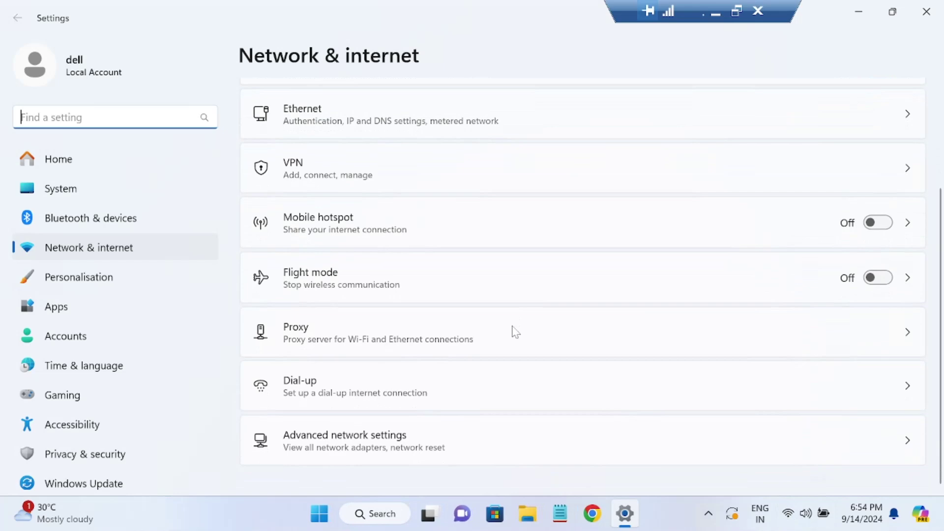
click(419, 455)
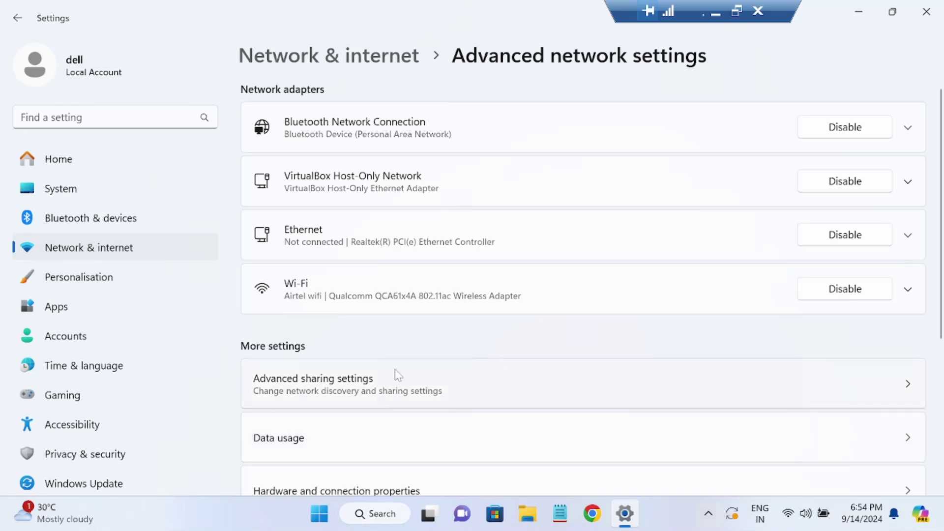
Keep network discovery on and turn on file and printer sharing for private networks.
click(352, 396)
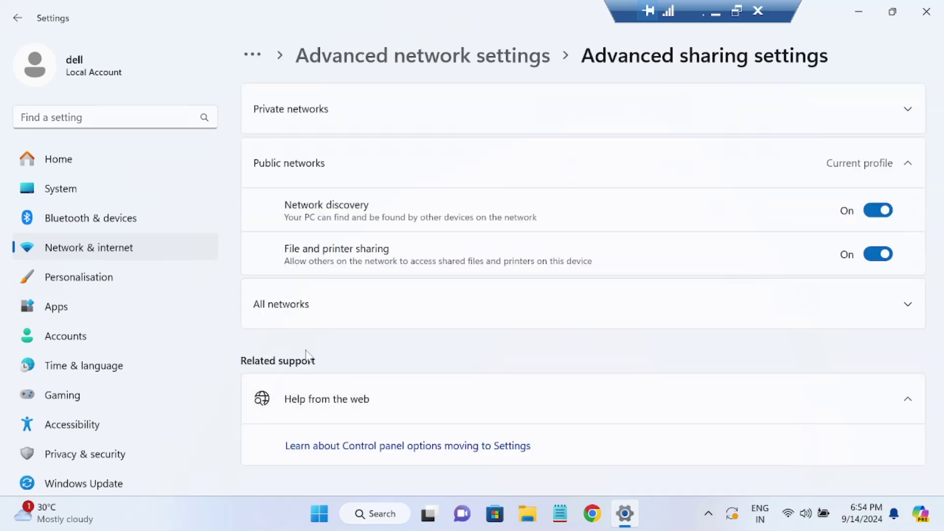
click(908, 112)
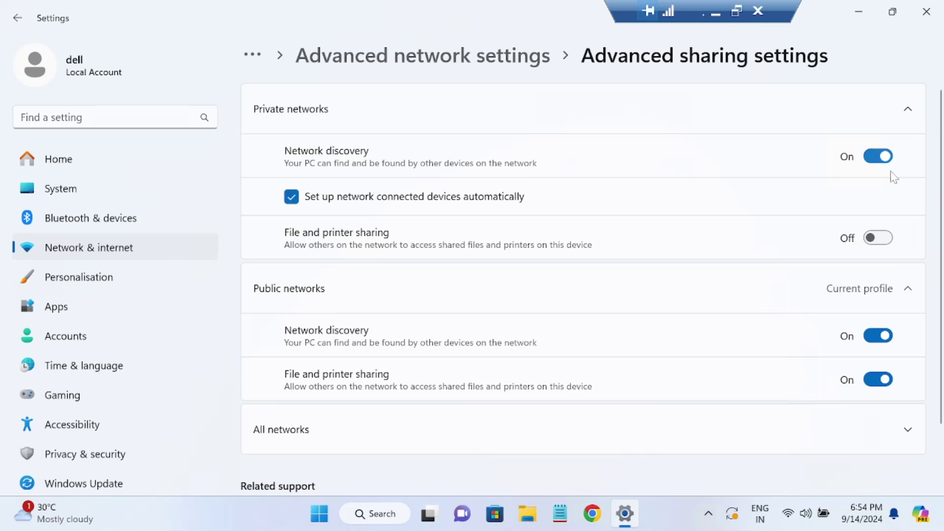
click(876, 156)
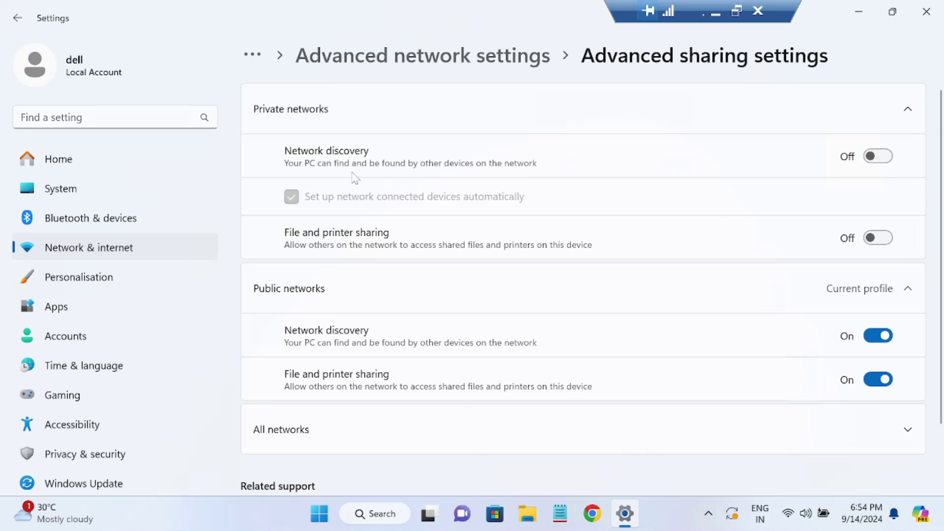
click(881, 160)
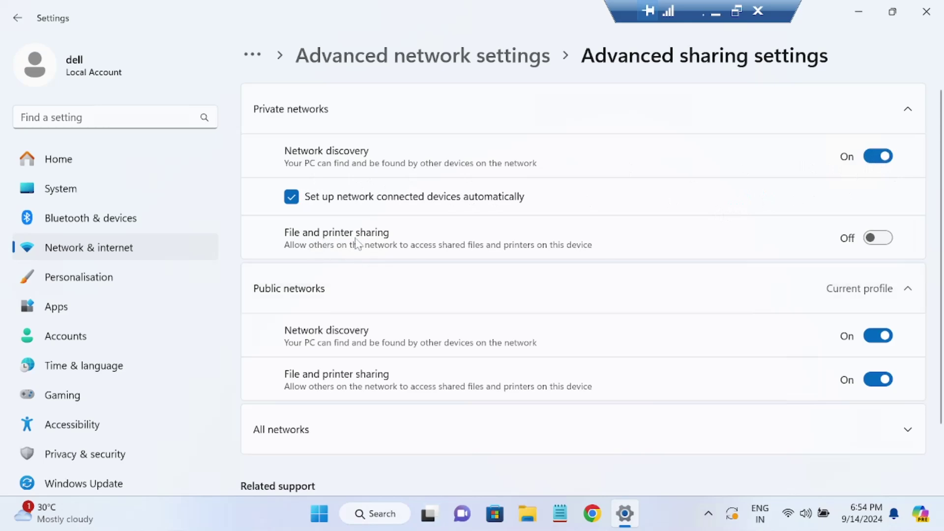
click(885, 245)
scroll(582, 276, down, 1)
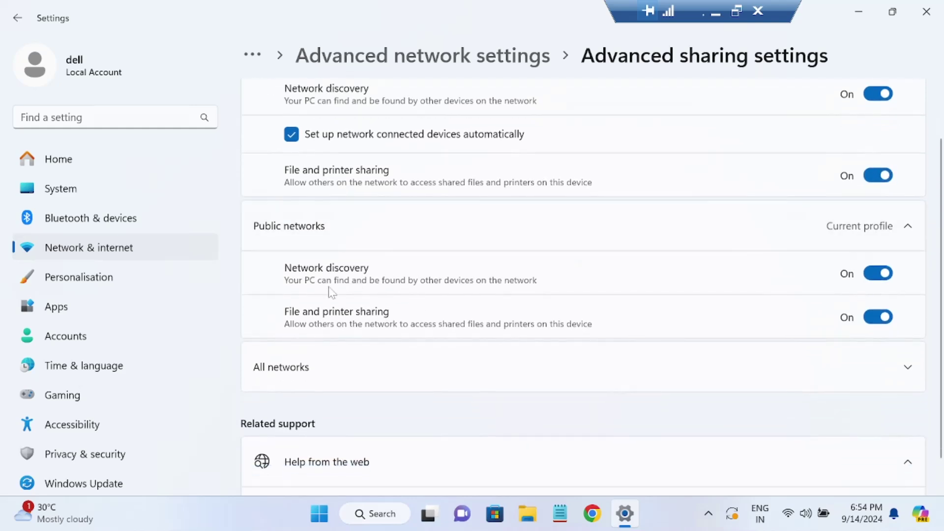
Set password-protected sharing to Off for all networks and close Settings.
click(297, 368)
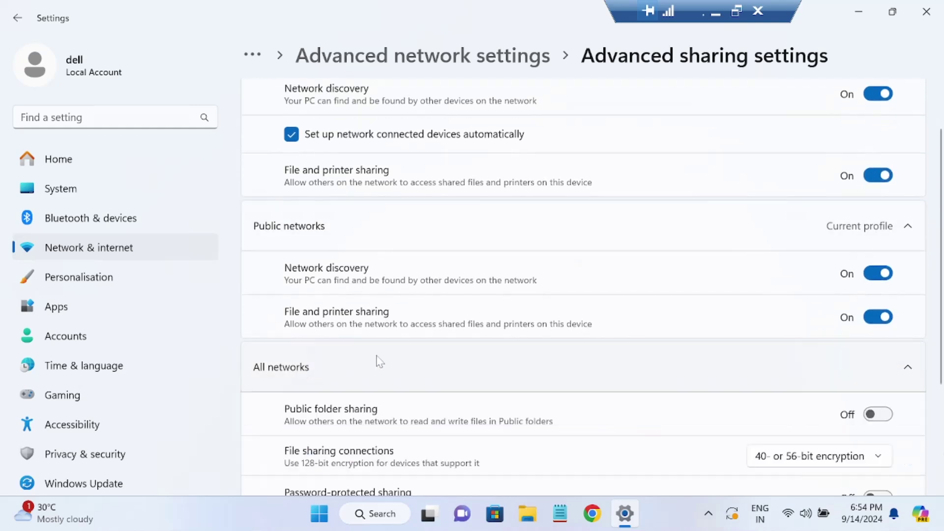
scroll(479, 289, down, 3)
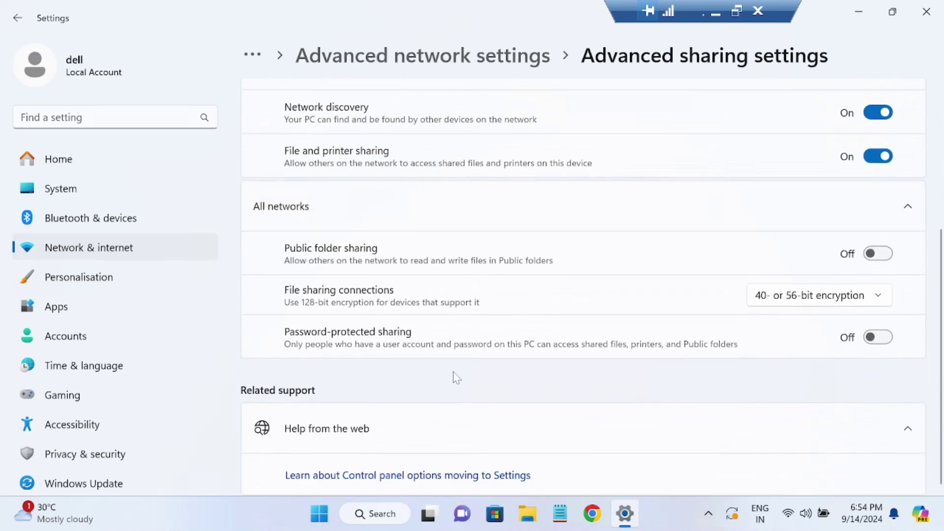
click(881, 338)
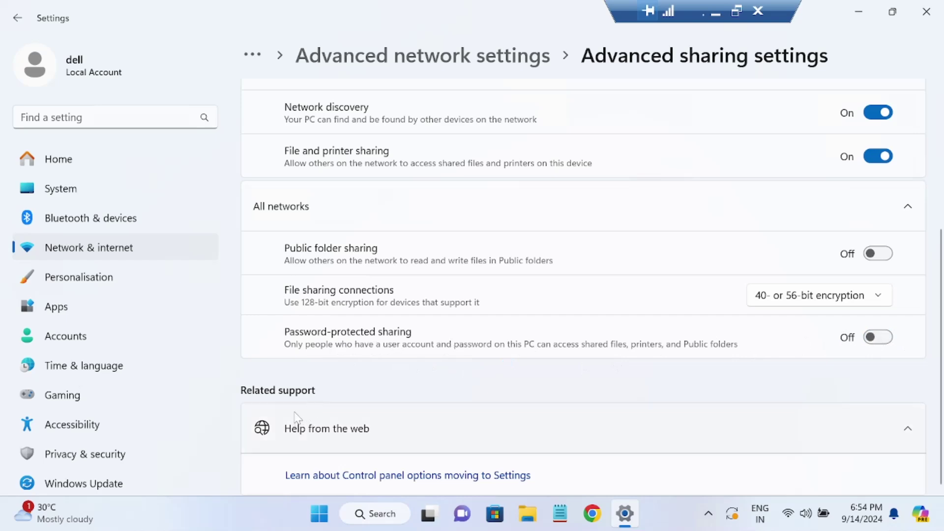
click(937, 18)
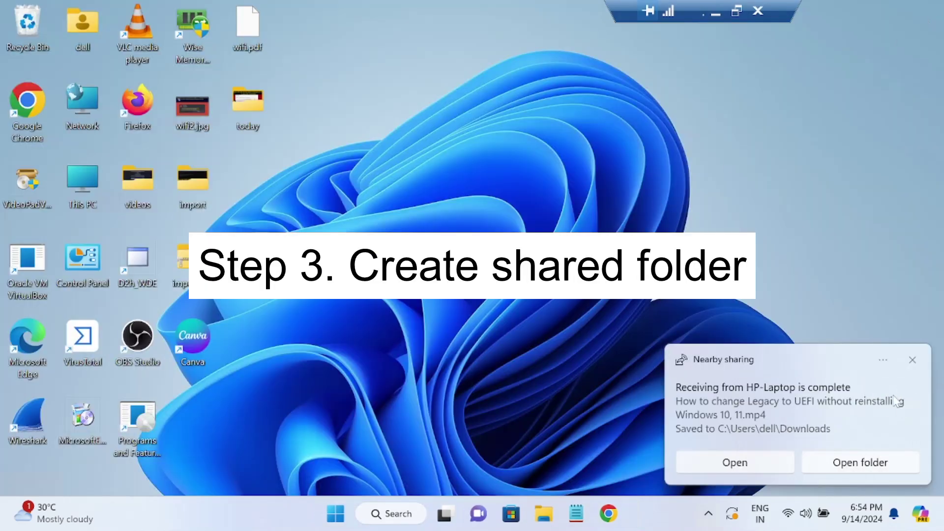
Dismiss the nearby sharing notification and open New Volume (D:) in File Explorer.
click(913, 360)
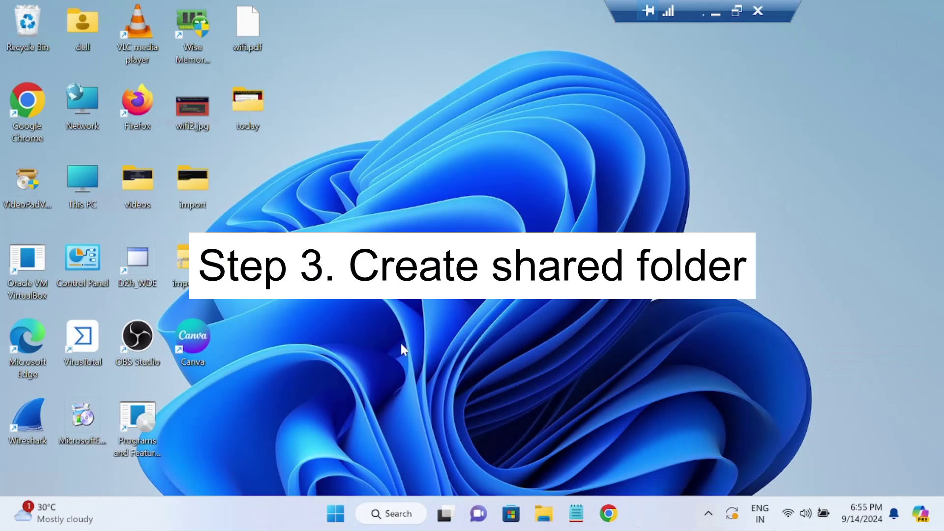
click(545, 515)
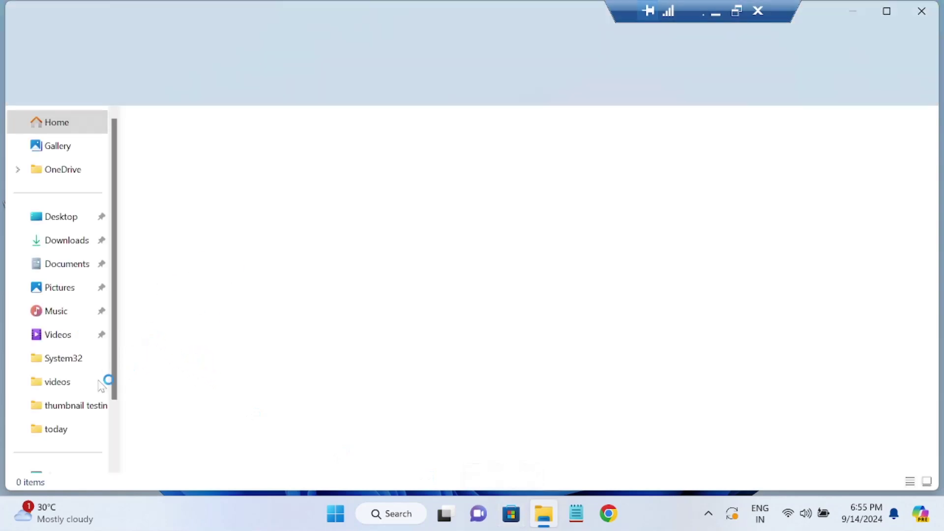
scroll(76, 354, down, 3)
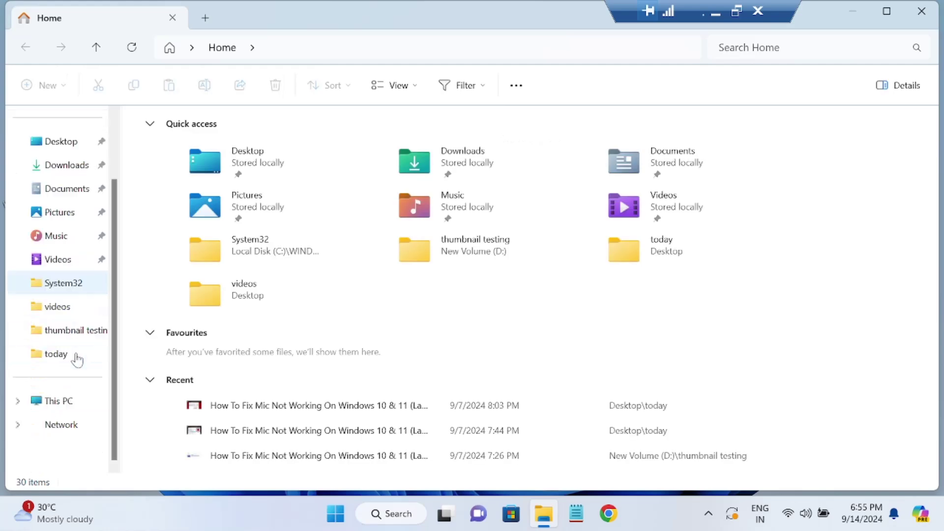
click(64, 406)
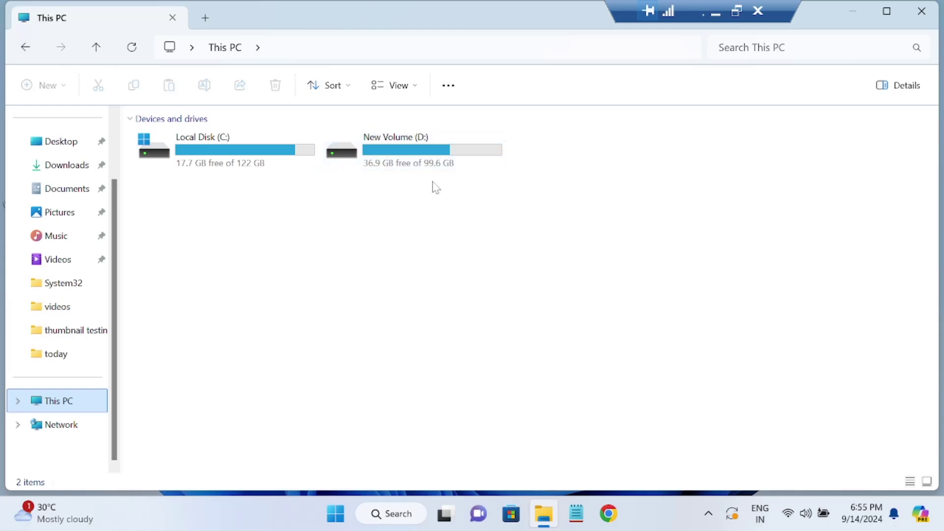
double_click(438, 162)
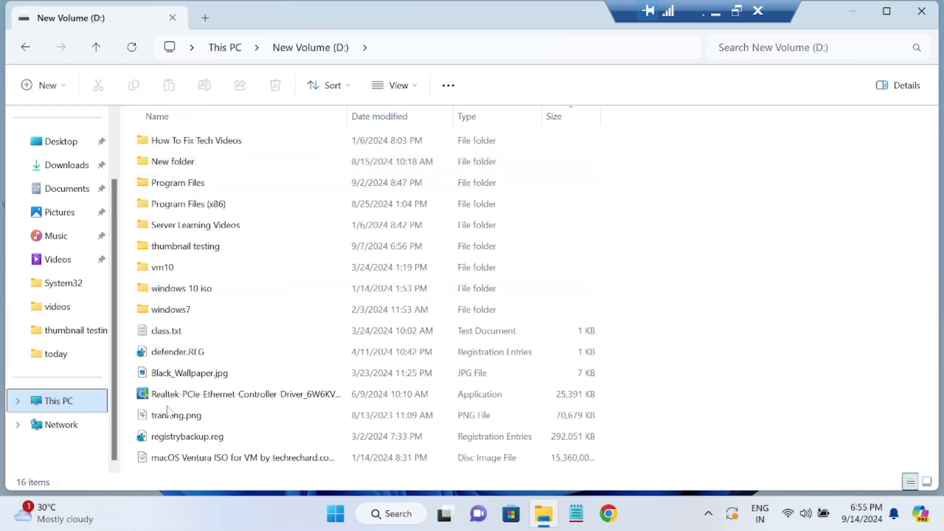
Create a new folder named 'Folder shared' on drive D:.
click(63, 91)
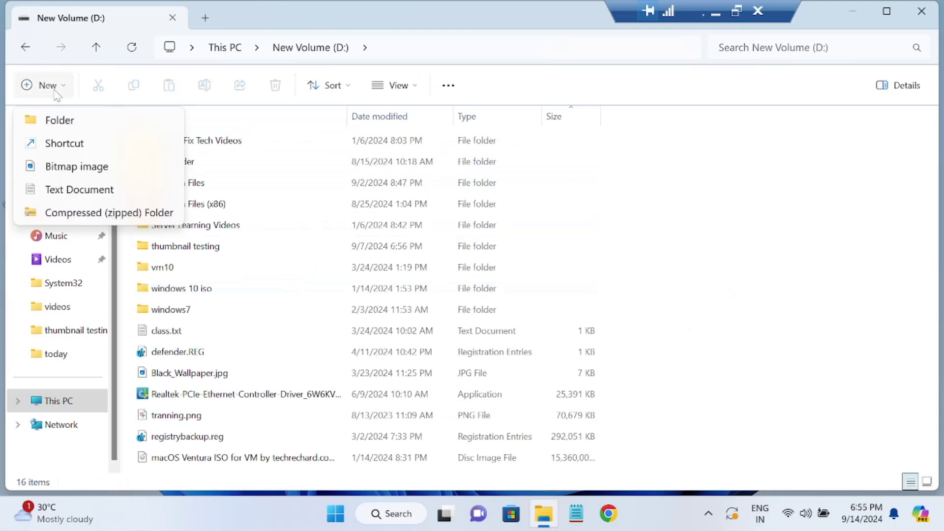
click(77, 120)
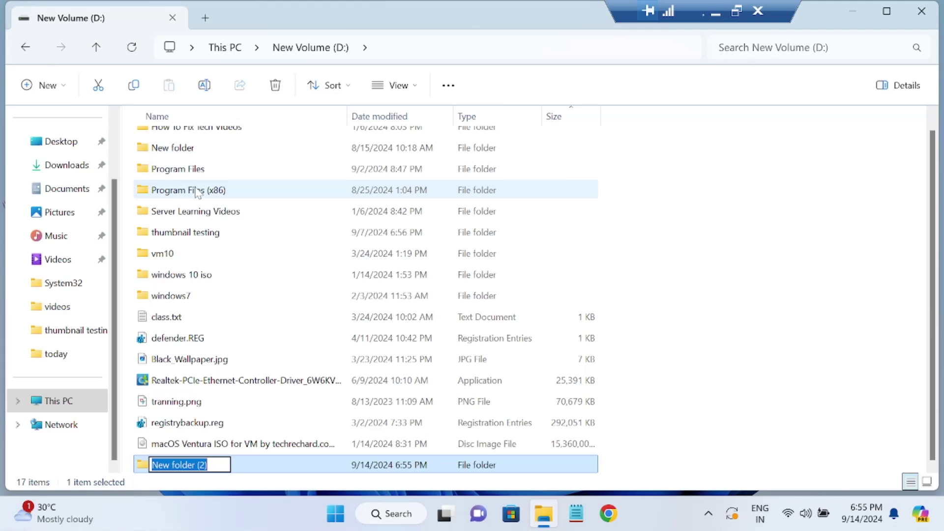
text(F)
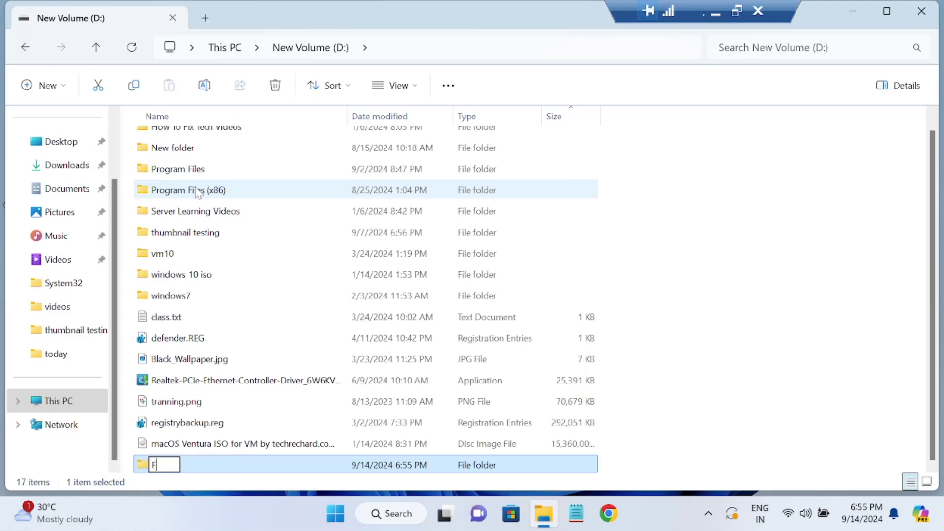
text(older shared)
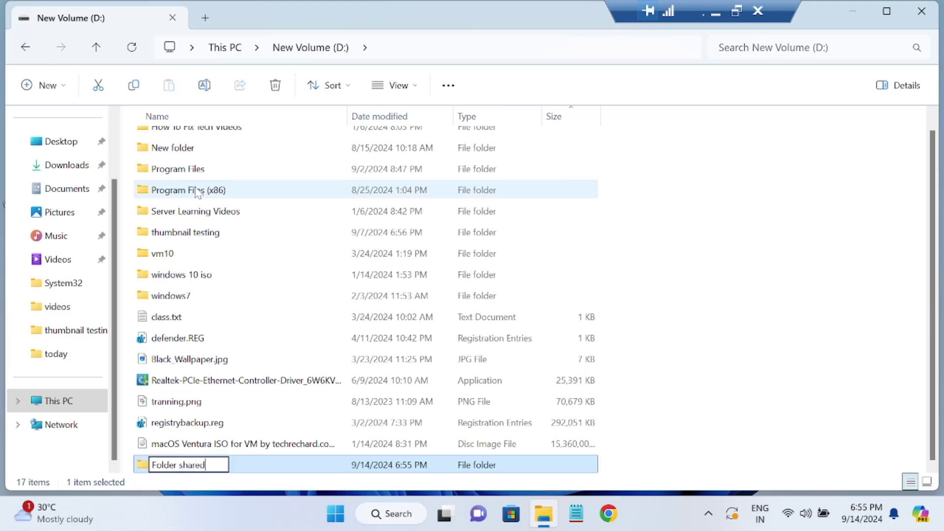
key(Return)
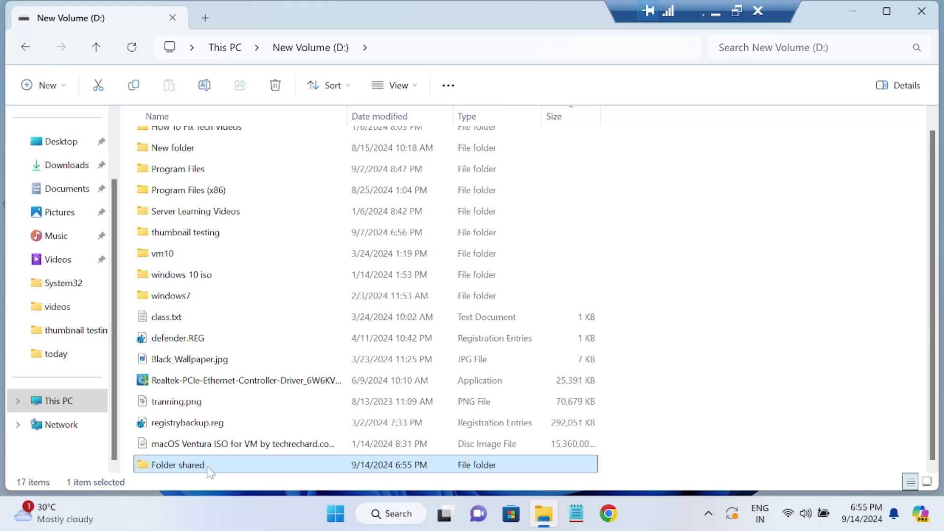
Open Advanced Sharing in Folder shared's Properties and tick Share this folder.
right_click(207, 467)
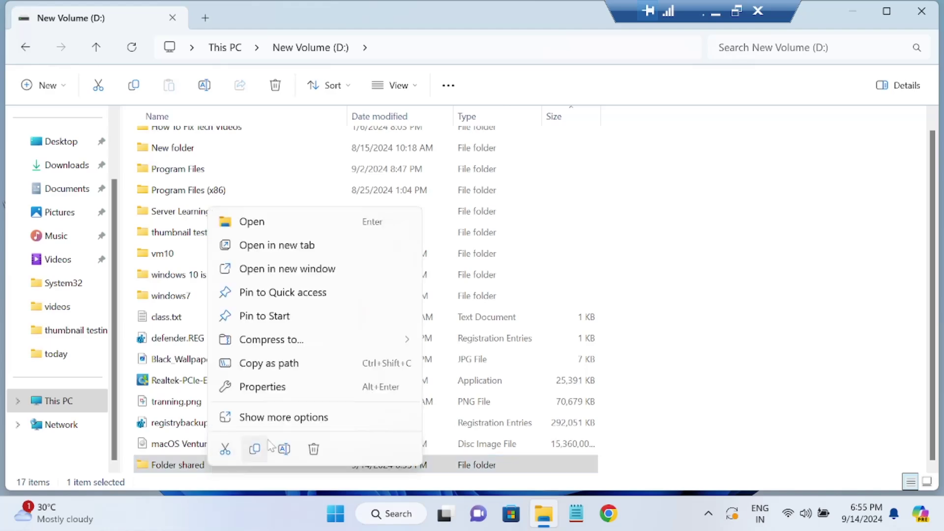
click(294, 423)
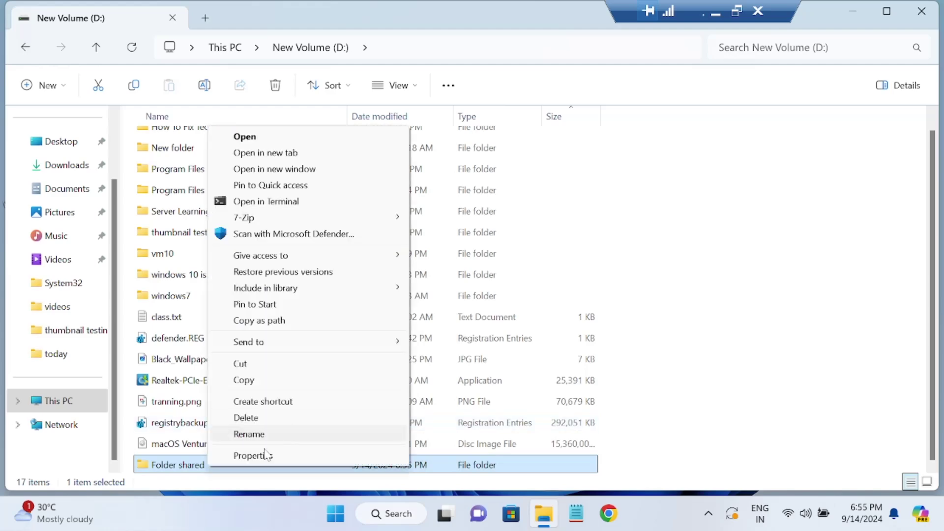
click(254, 456)
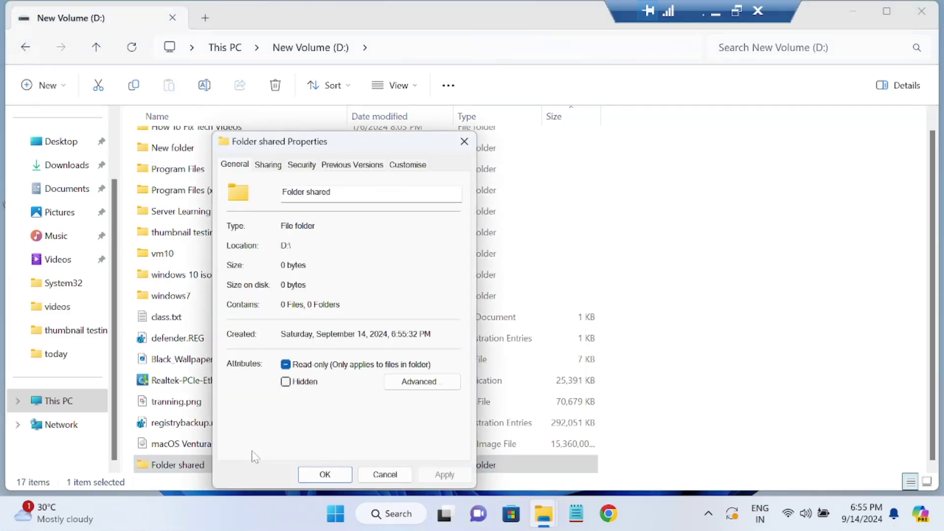
click(268, 165)
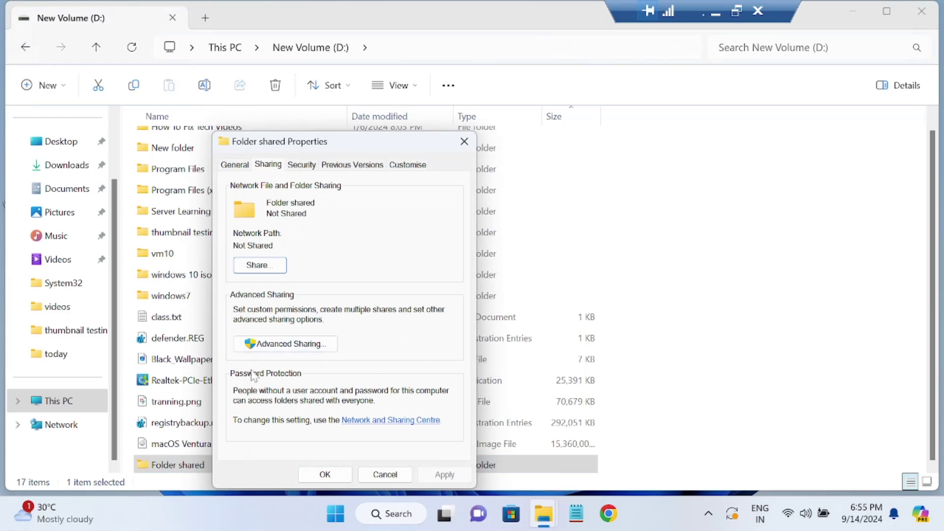
click(279, 346)
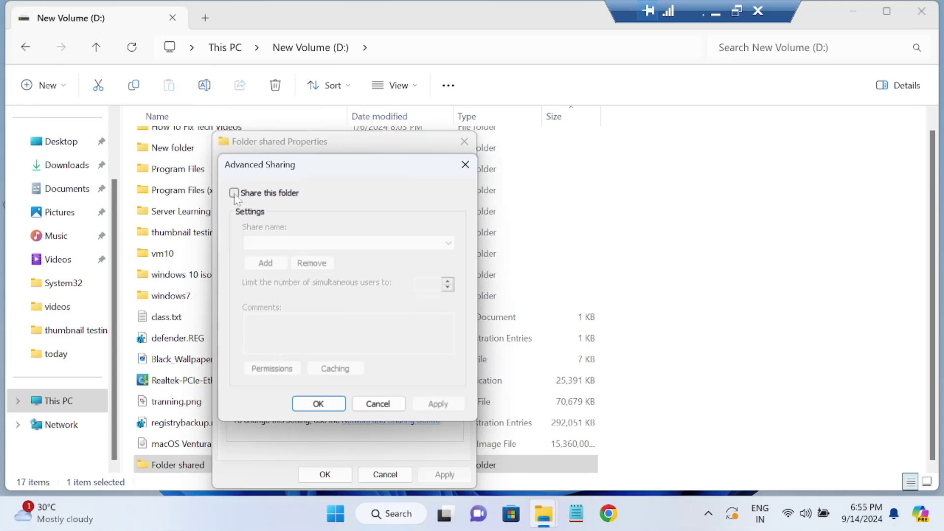
click(234, 193)
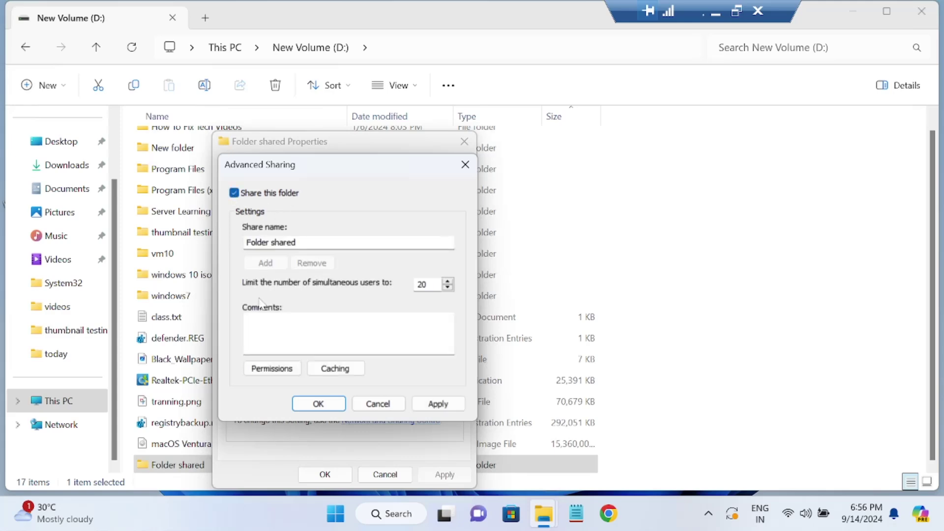
Grant Everyone Full Control in the share permissions and apply the sharing settings.
click(287, 371)
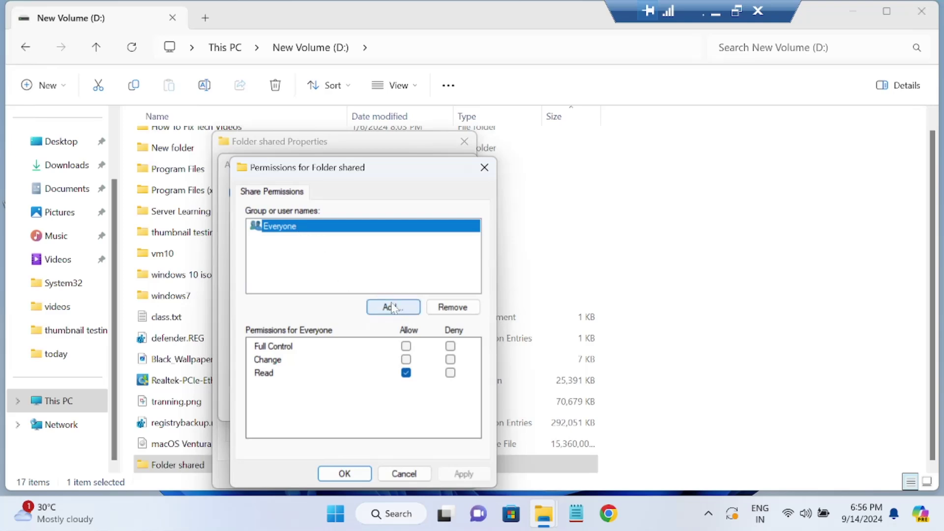
click(406, 347)
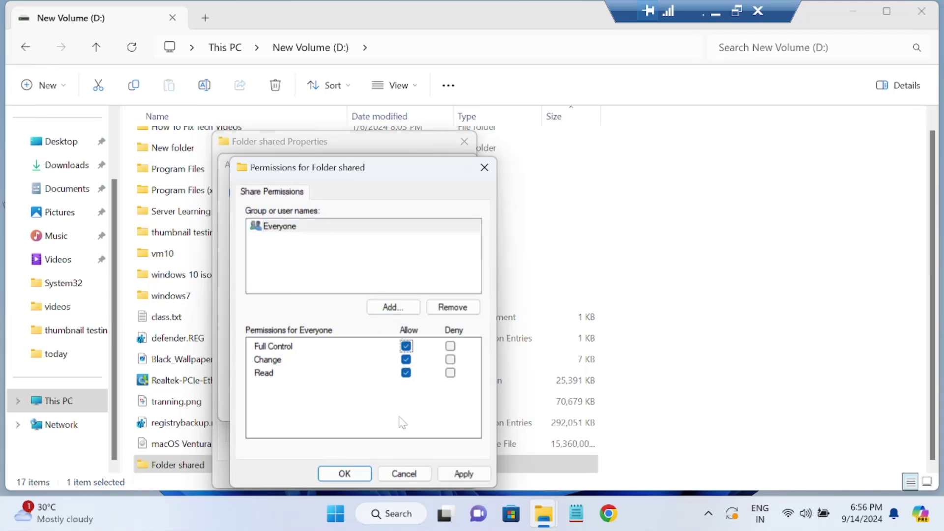
click(462, 474)
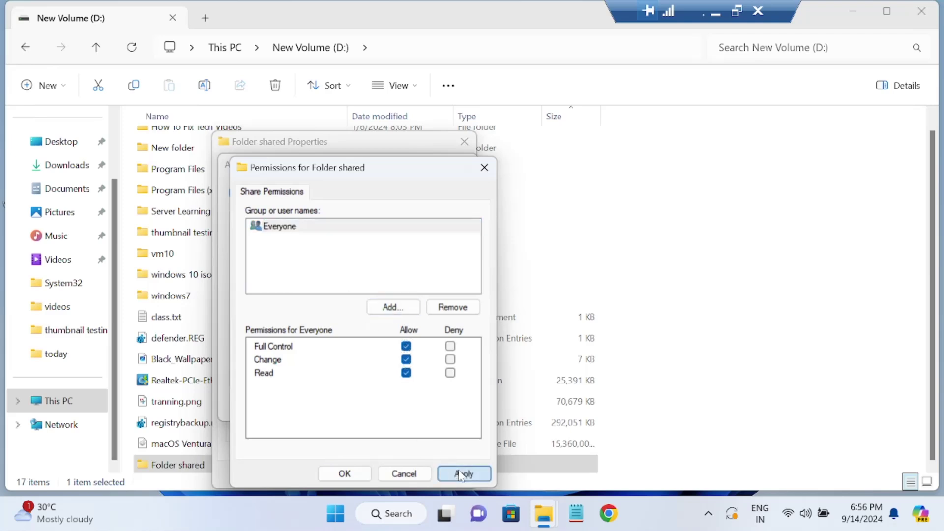
click(345, 474)
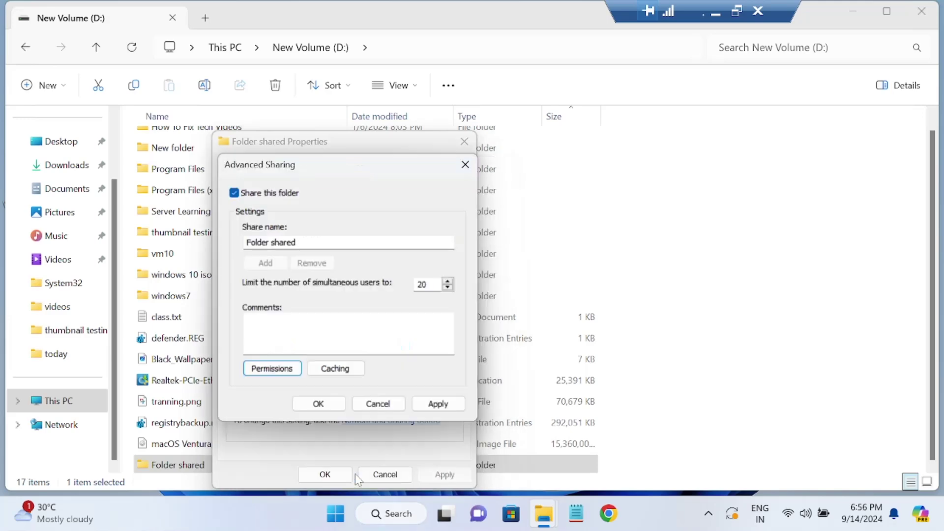
click(433, 404)
click(337, 406)
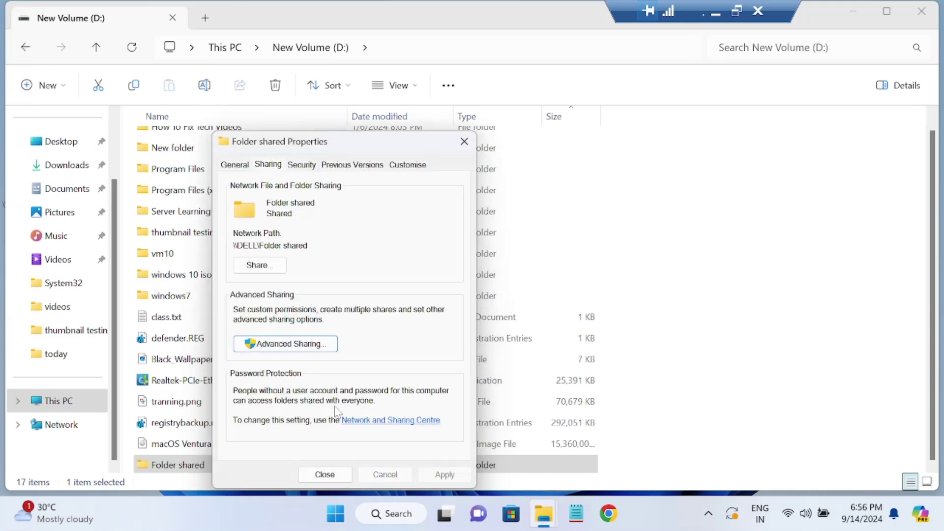
Share Folder shared with Everyone at Read/Write and close its Properties dialog.
click(266, 269)
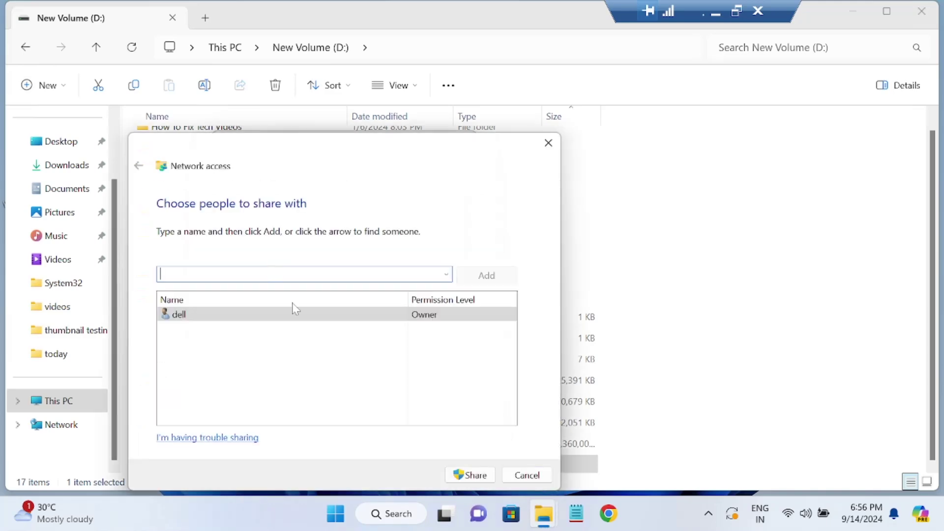
click(447, 274)
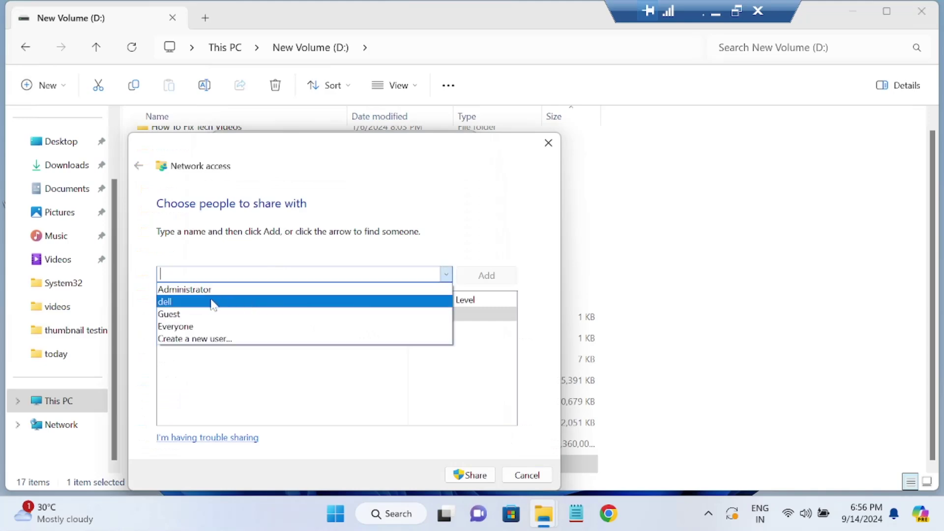
click(201, 327)
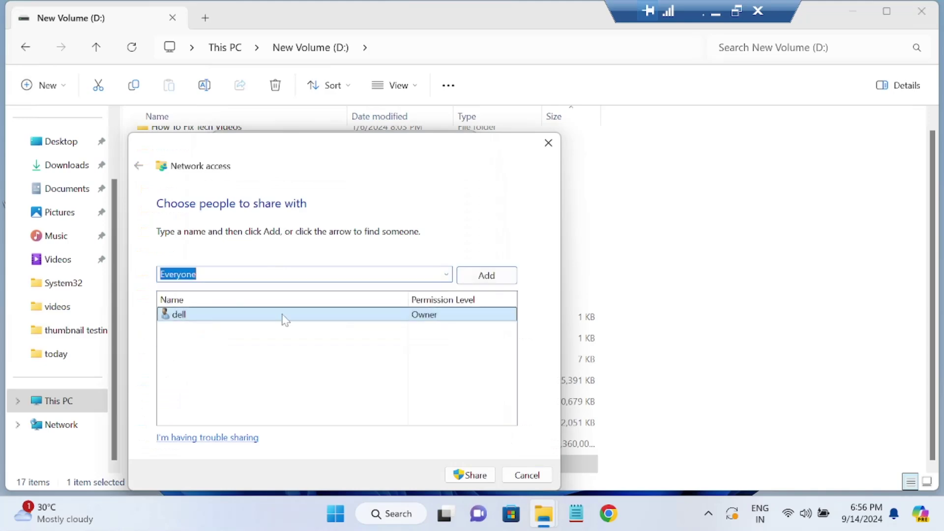
click(496, 277)
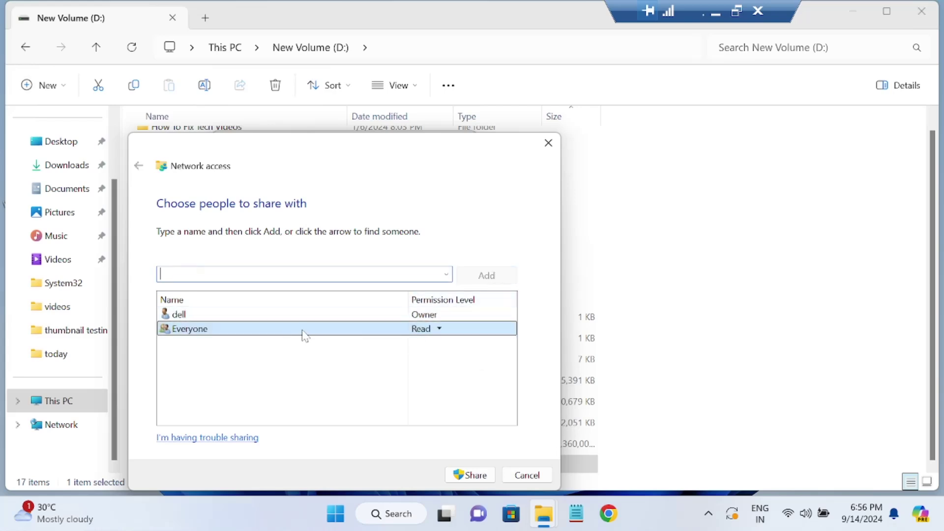
click(439, 329)
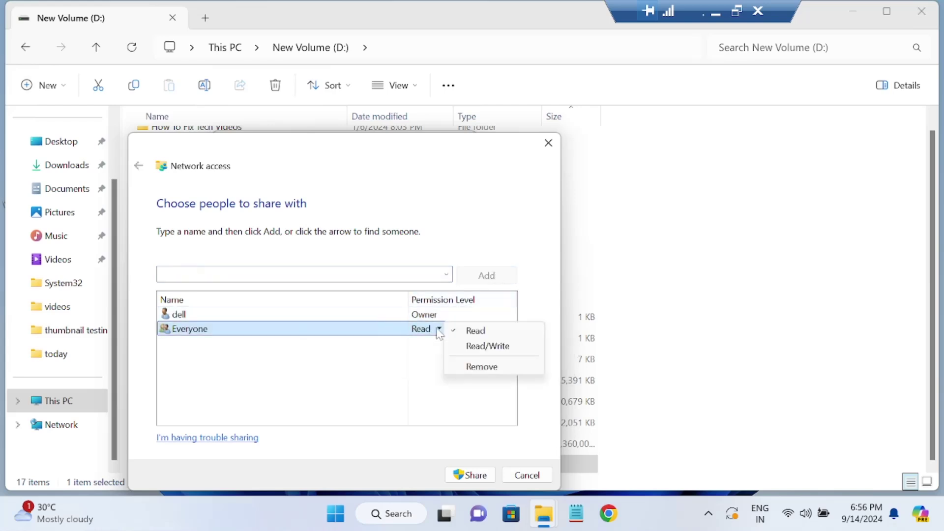
click(477, 347)
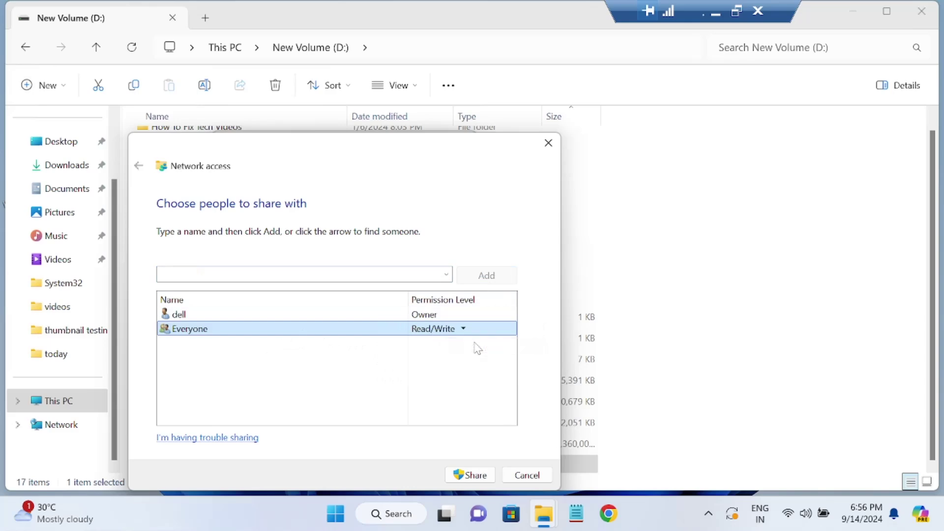
click(451, 473)
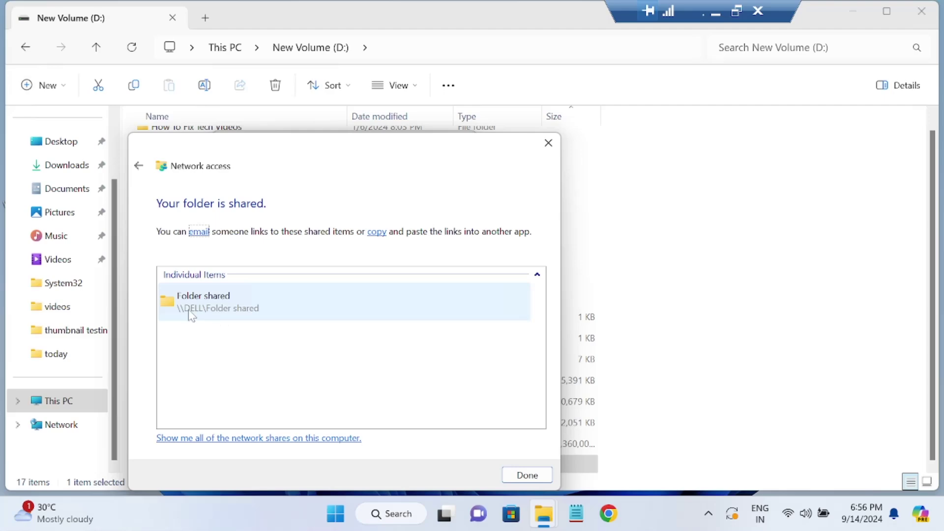
click(528, 475)
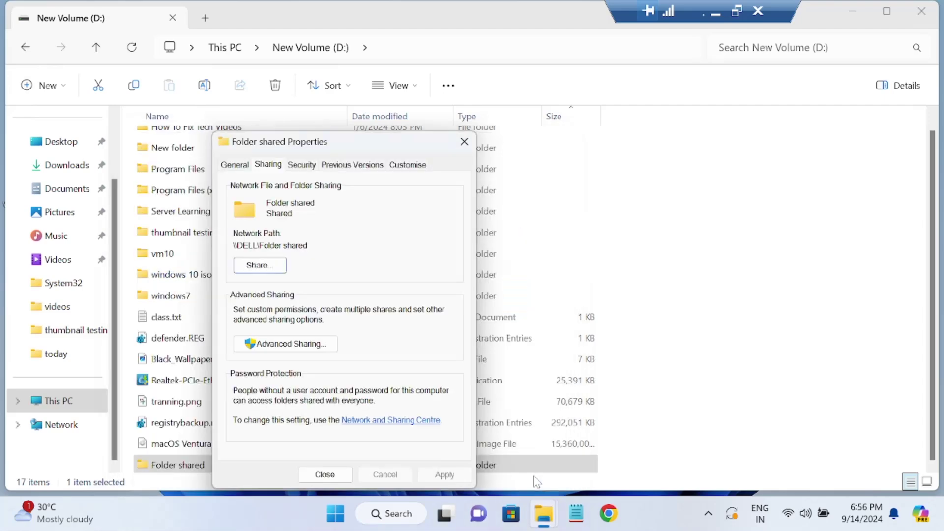
click(329, 476)
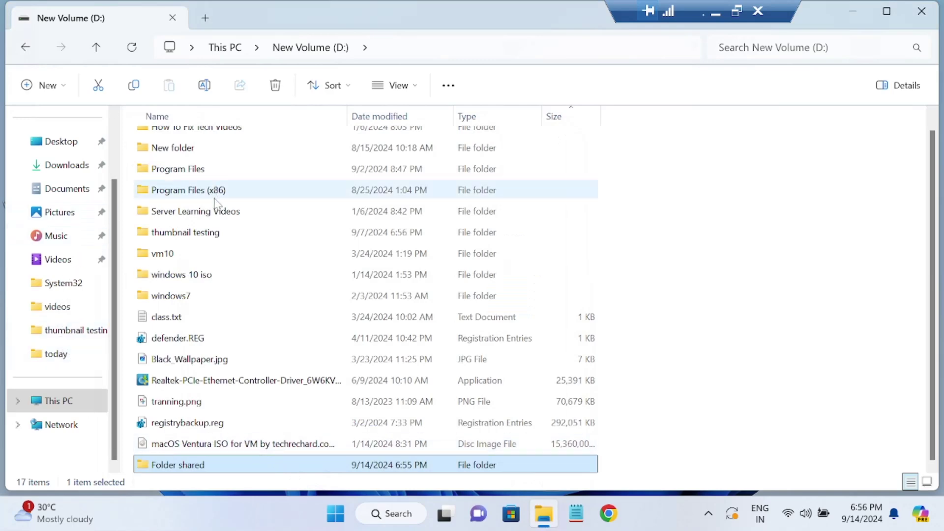
Select the Display Resolution and External Hard Drive videos in How To Fix Tech Videos.
scroll(216, 182, up, 1)
double_click(219, 147)
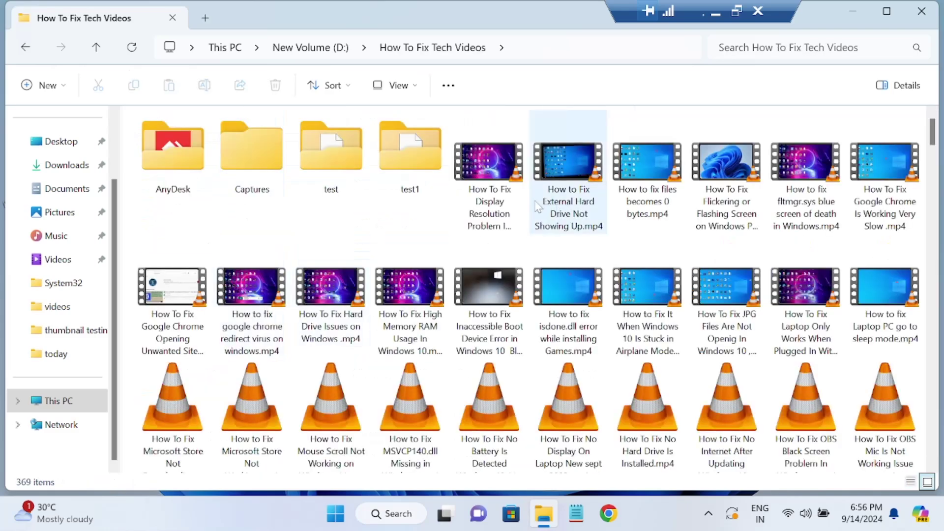
click(503, 205)
ctrl+click(554, 199)
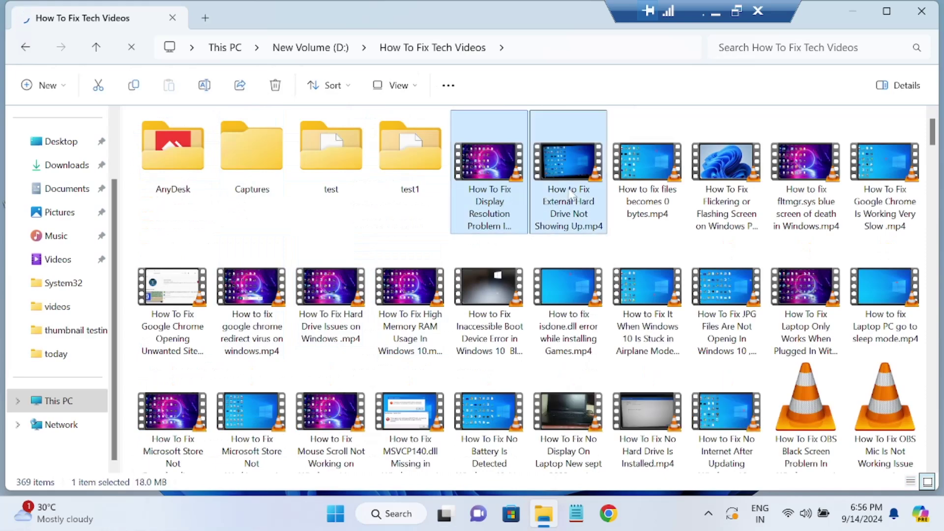
Paste the two videos into D:\Folder shared and close File Explorer.
click(62, 401)
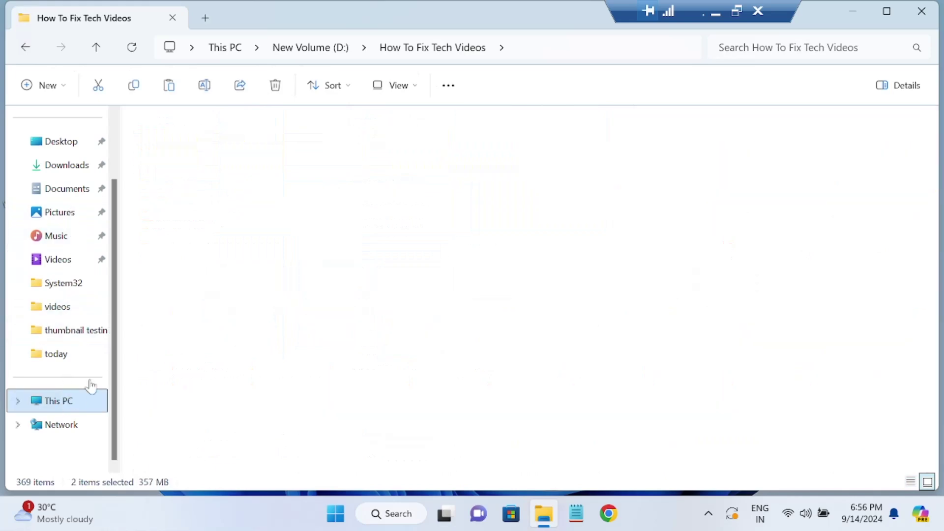
double_click(395, 157)
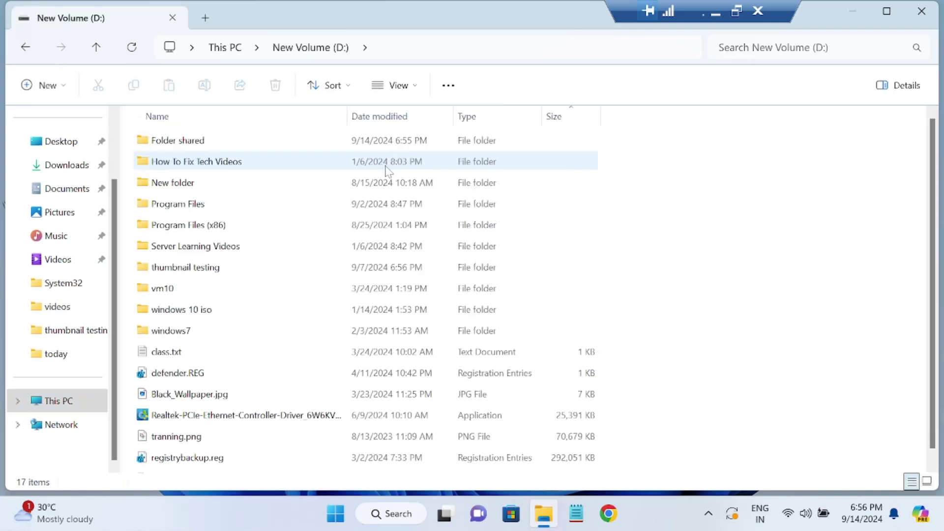
double_click(201, 142)
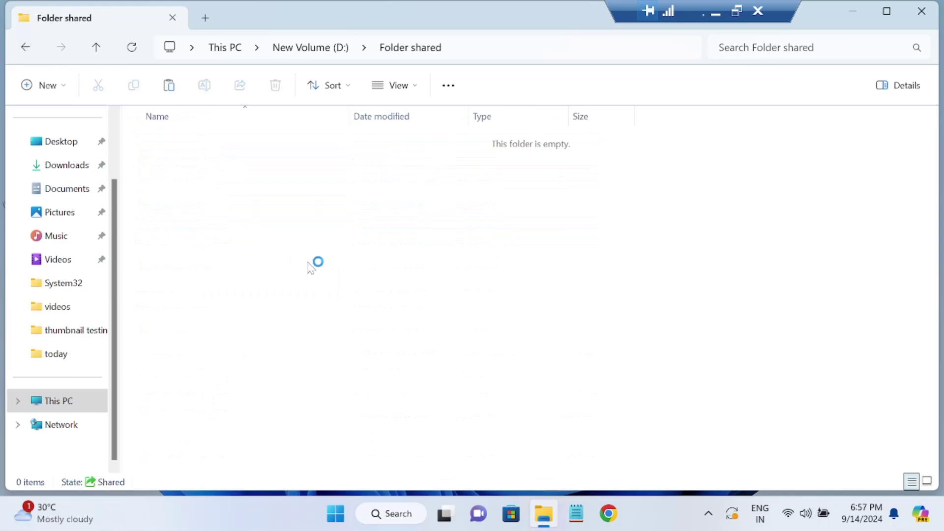
key(ctrl+v)
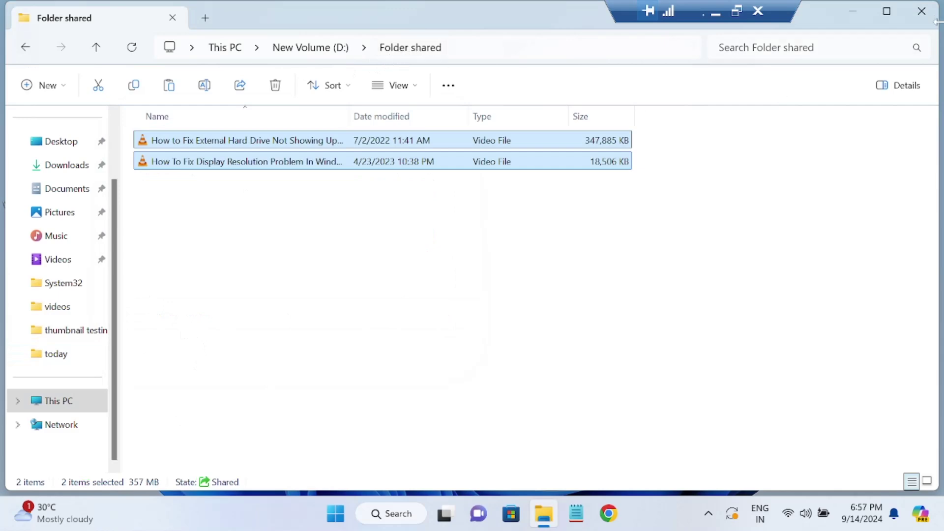
click(921, 10)
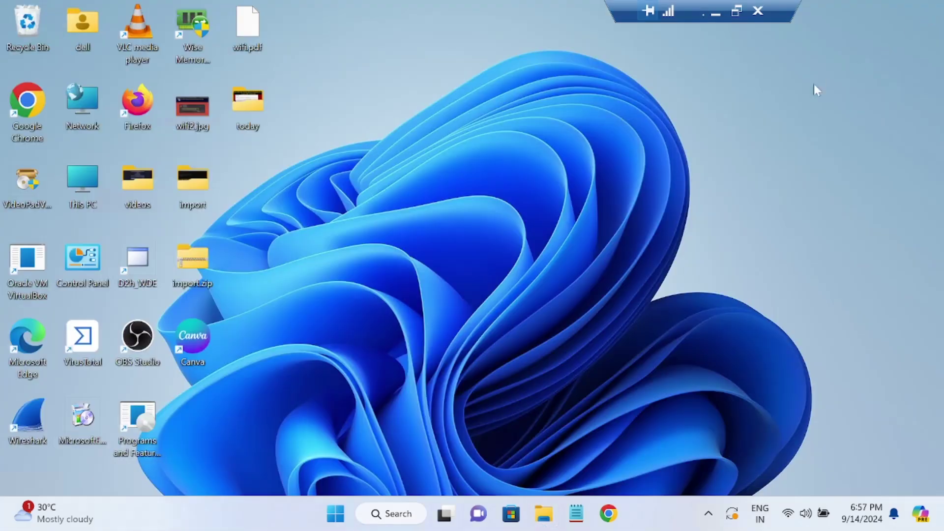
On the Windows 10 PC, browse File Explorer's Network view showing HP-LAPTOP and DELL.
click(715, 14)
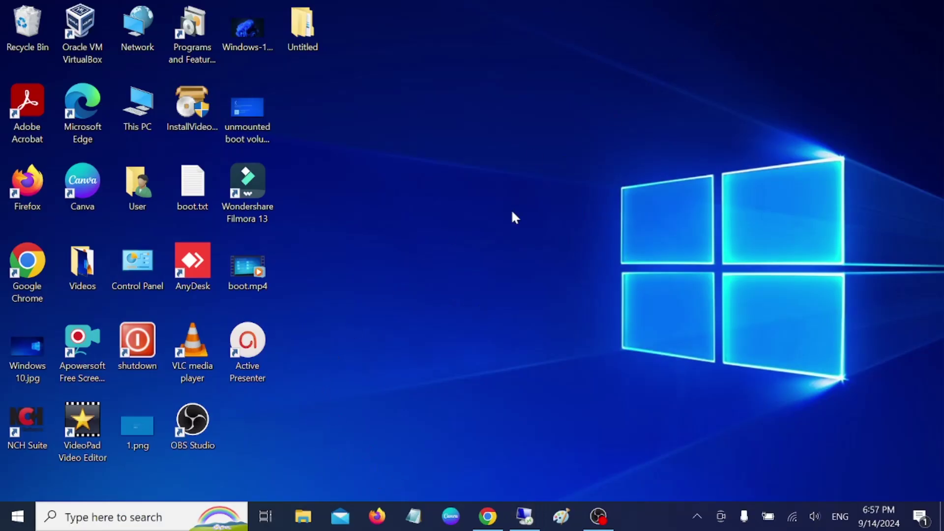
click(305, 522)
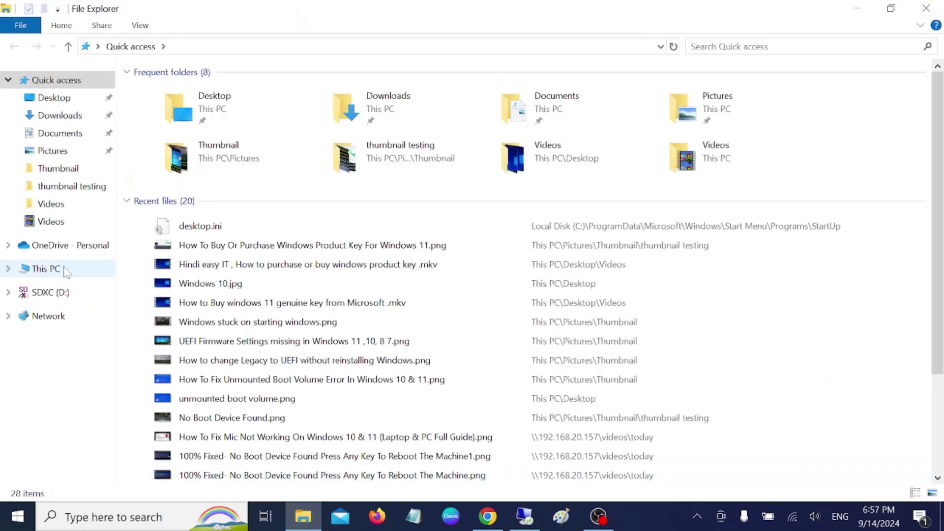
click(64, 271)
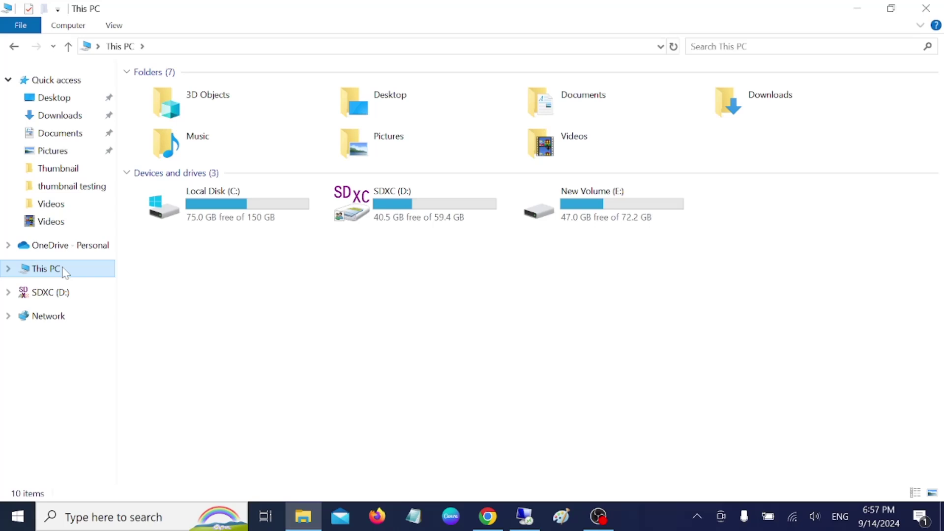
click(51, 322)
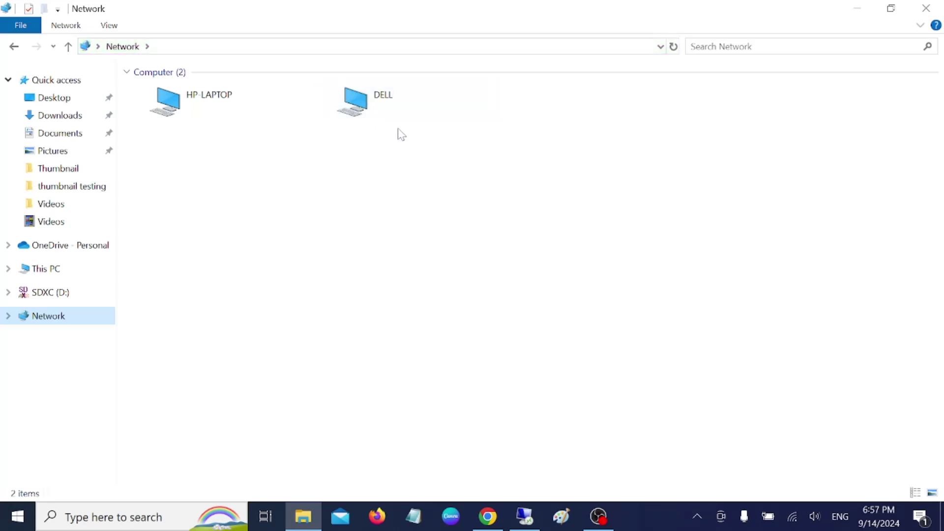
Copy both videos from DELL's Folder shared.
double_click(398, 108)
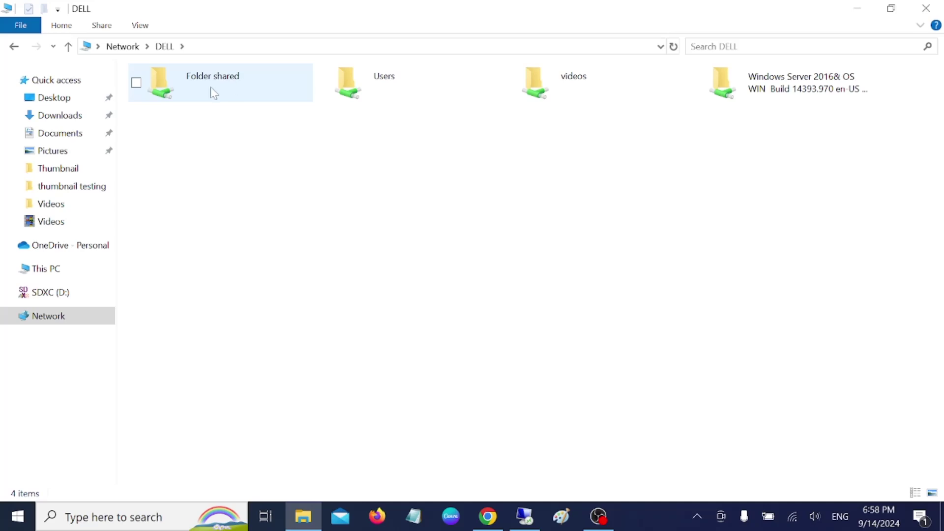
double_click(222, 92)
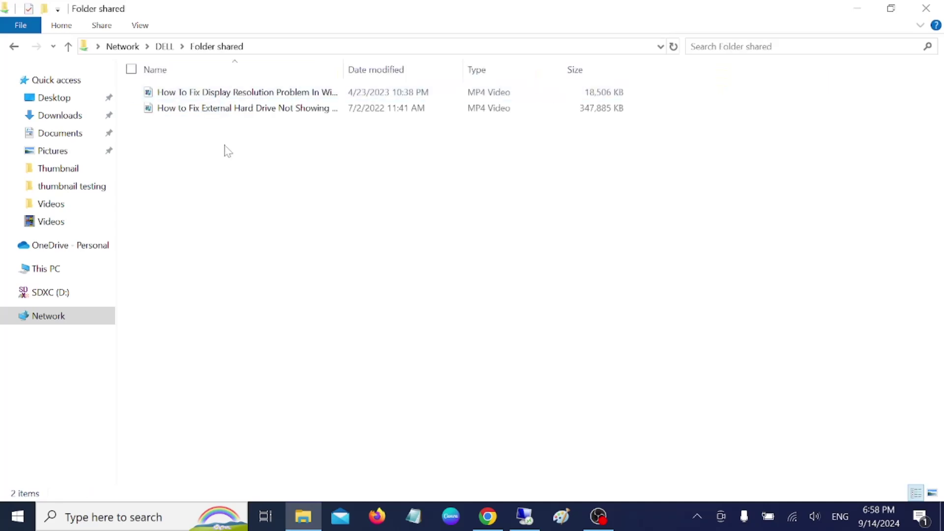
drag(232, 153, 225, 92)
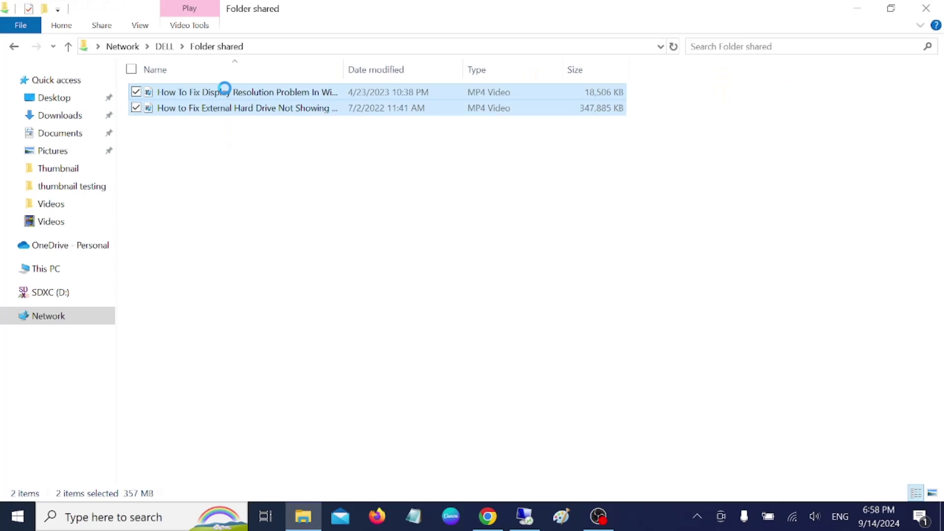
right_click(226, 93)
click(52, 289)
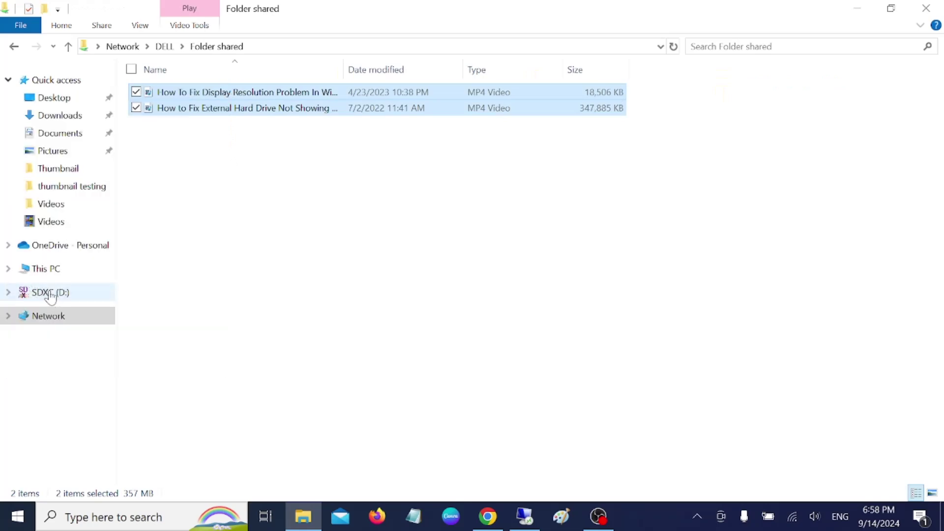
Paste the videos into New Volume (E:) and switch back to the Windows 11 session.
click(53, 270)
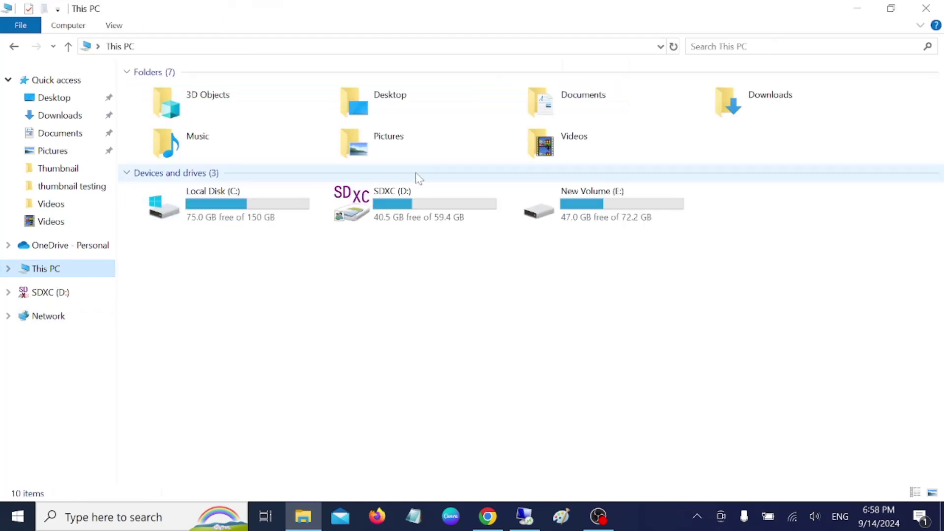
double_click(594, 228)
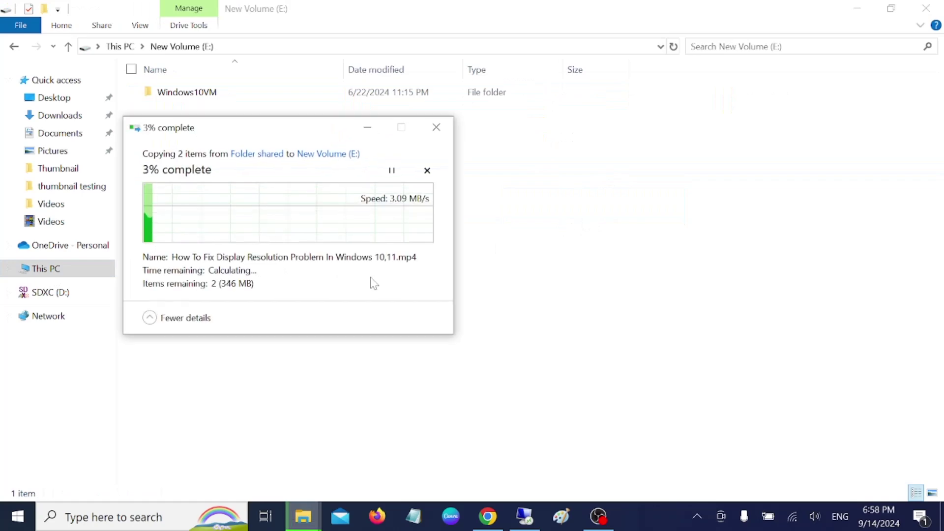
drag(320, 132, 470, 122)
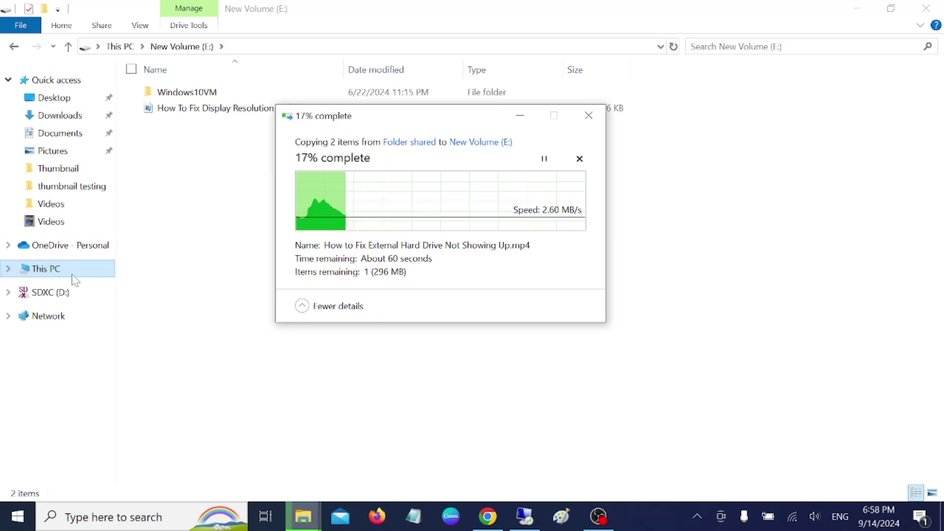
click(523, 516)
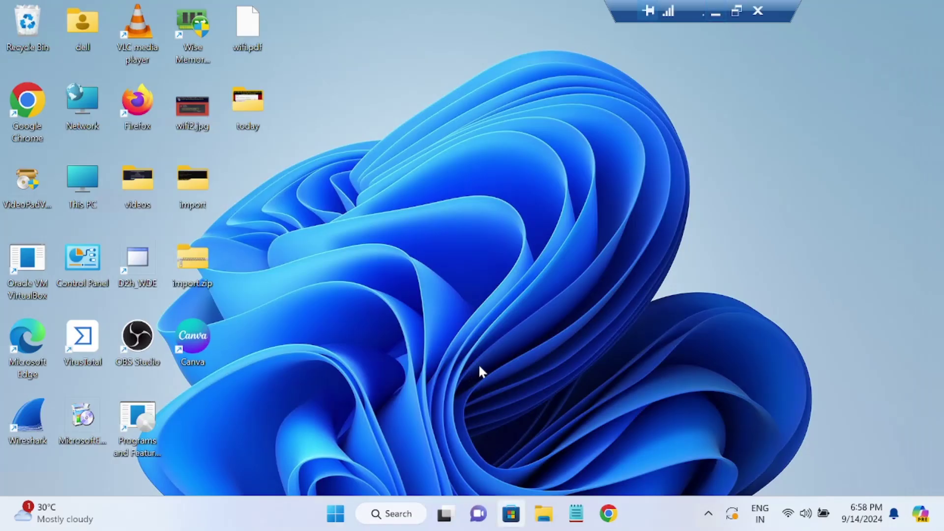
Launch Command Prompt and run ipconfig to list the network adapter details.
click(379, 515)
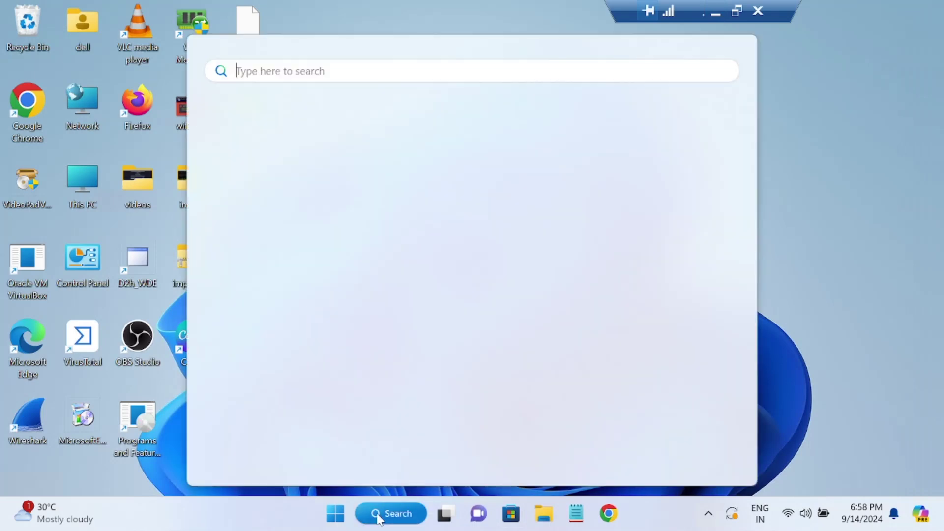
text(cmd)
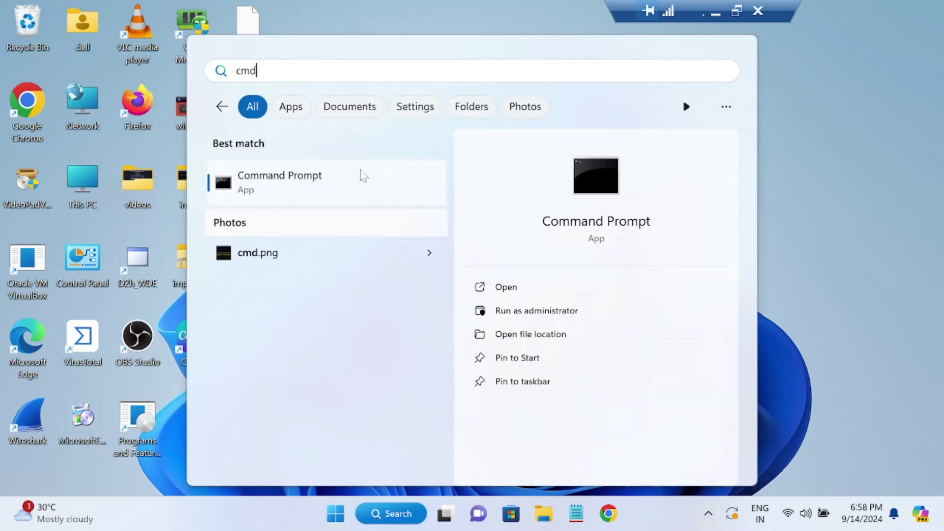
click(361, 171)
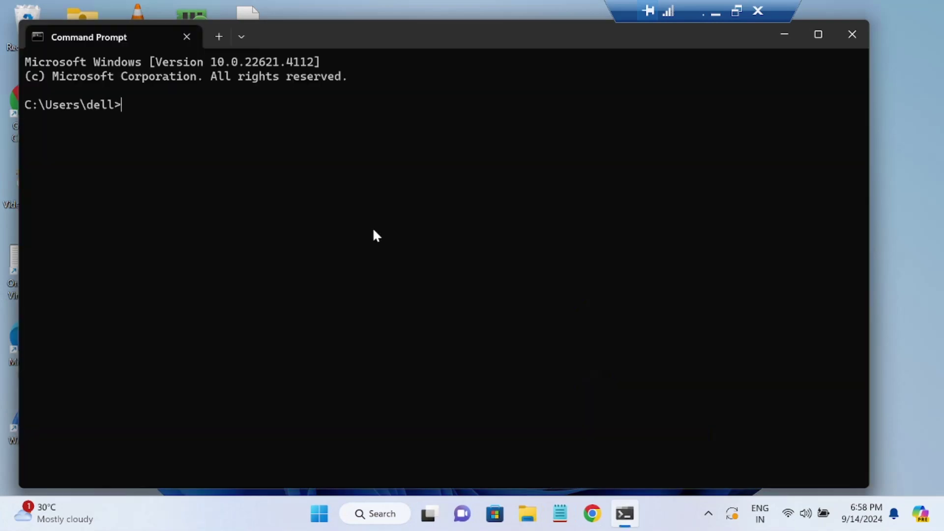
text(ip)
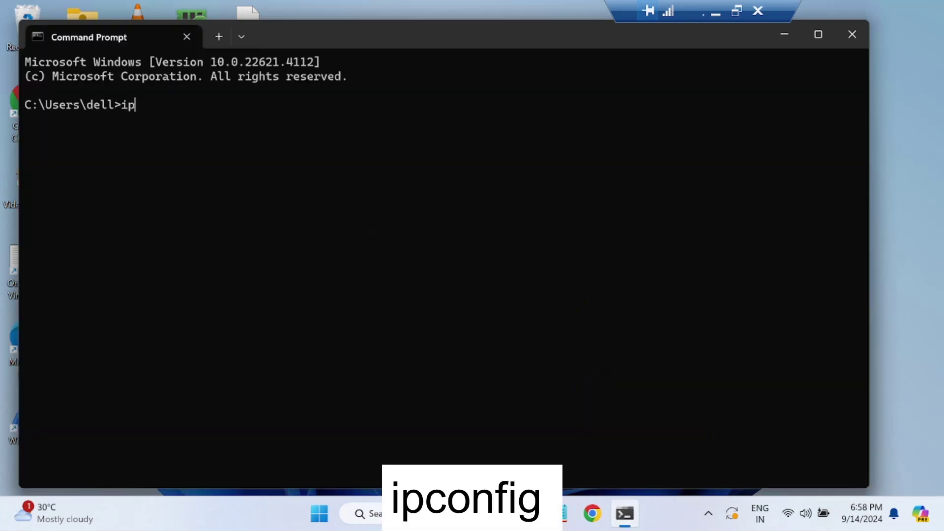
text(config)
key(Return)
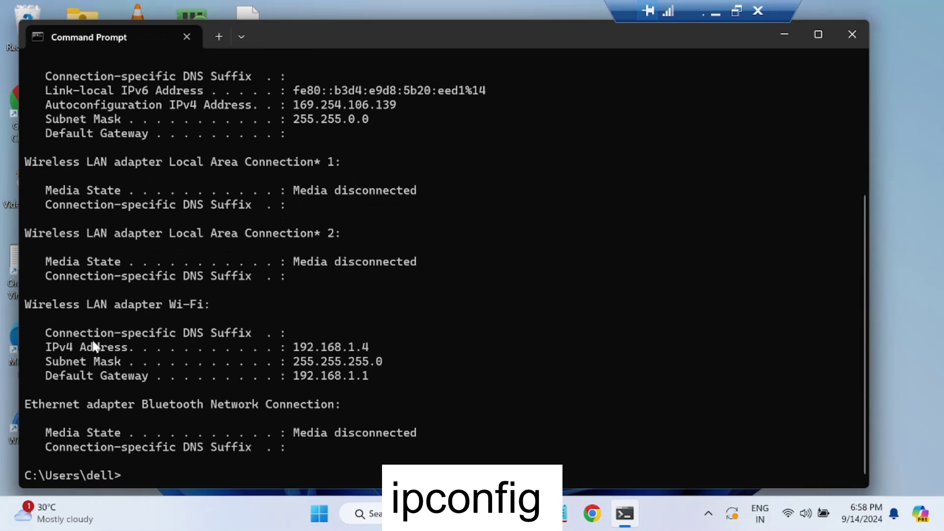
Copy the Wi-Fi IPv4 address 192.168.1.4, then close Command Prompt.
drag(26, 306, 211, 304)
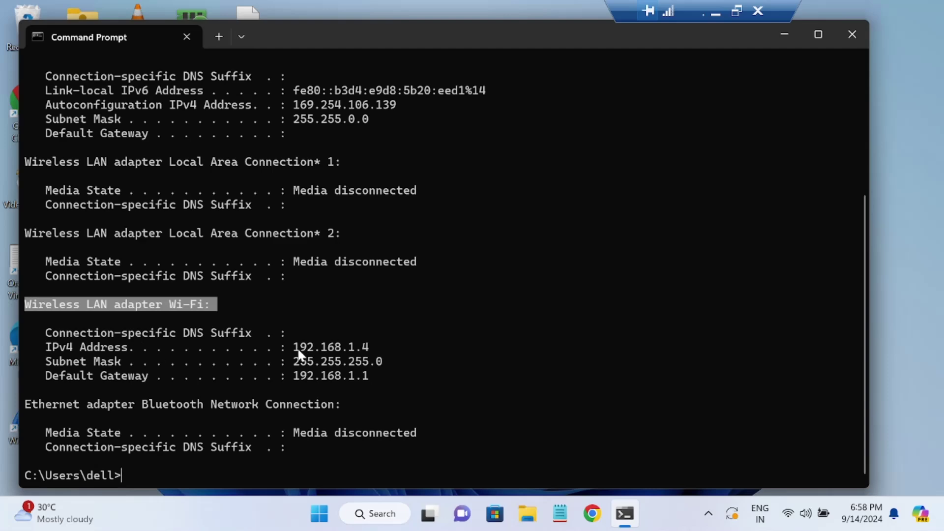
drag(298, 350, 309, 350)
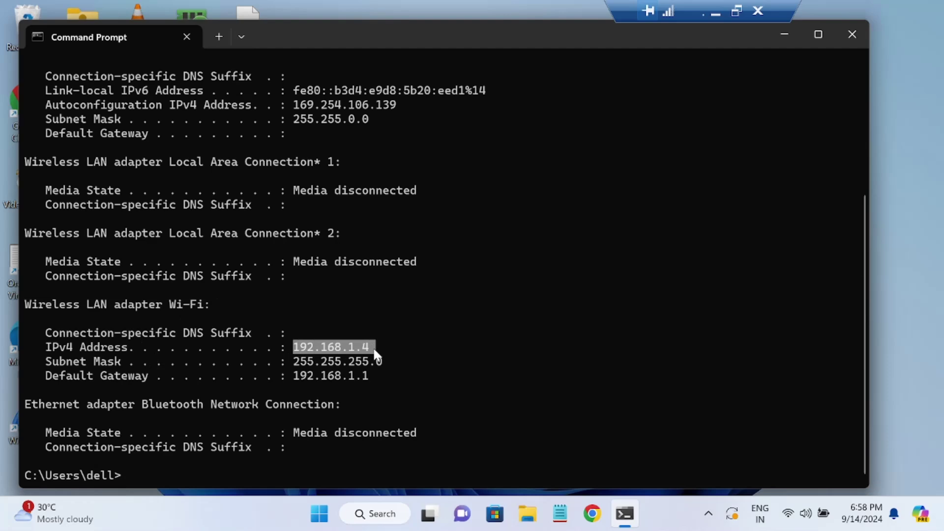
key(ctrl+c)
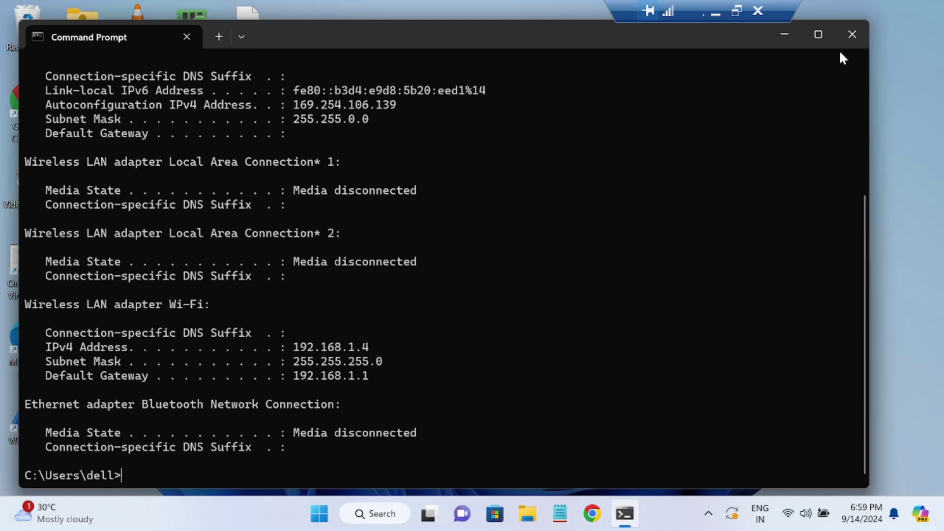
click(853, 44)
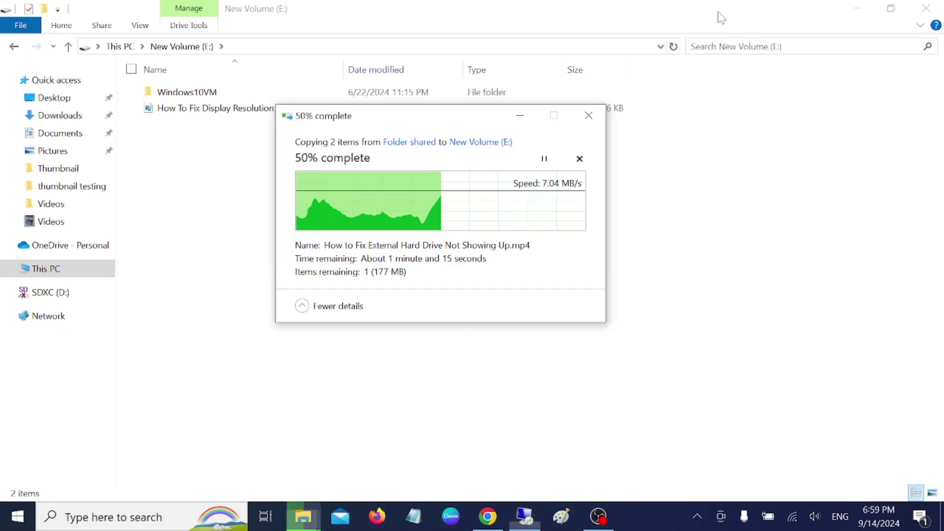
Open \\192.168.1.4 from the Run dialog to list its shared folders.
click(109, 524)
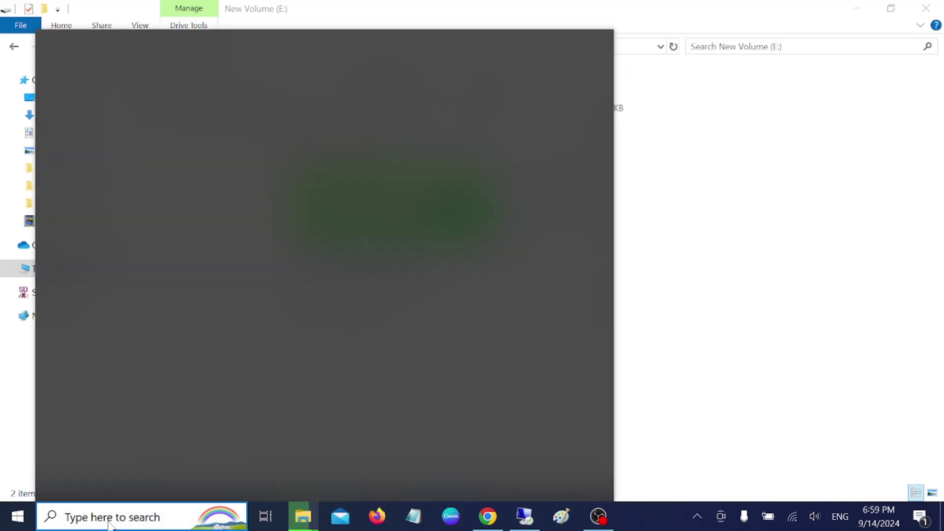
text(run)
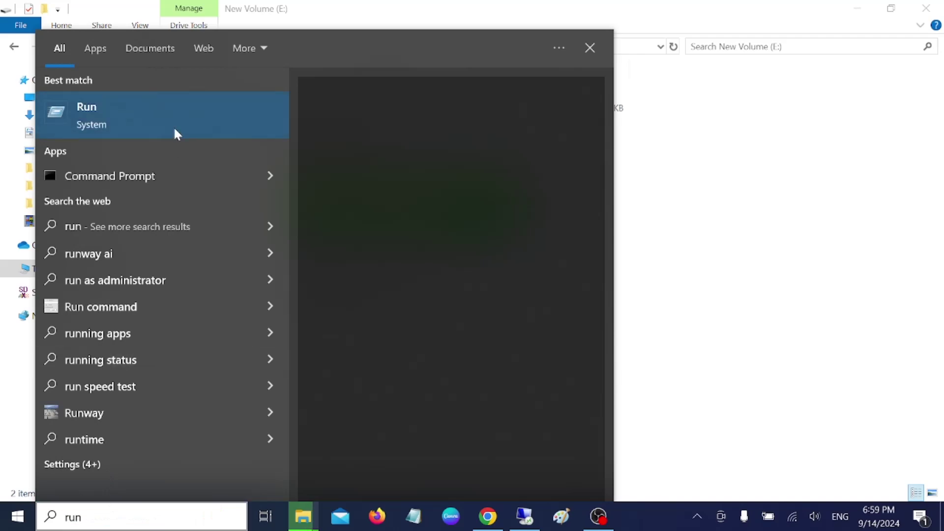
click(176, 132)
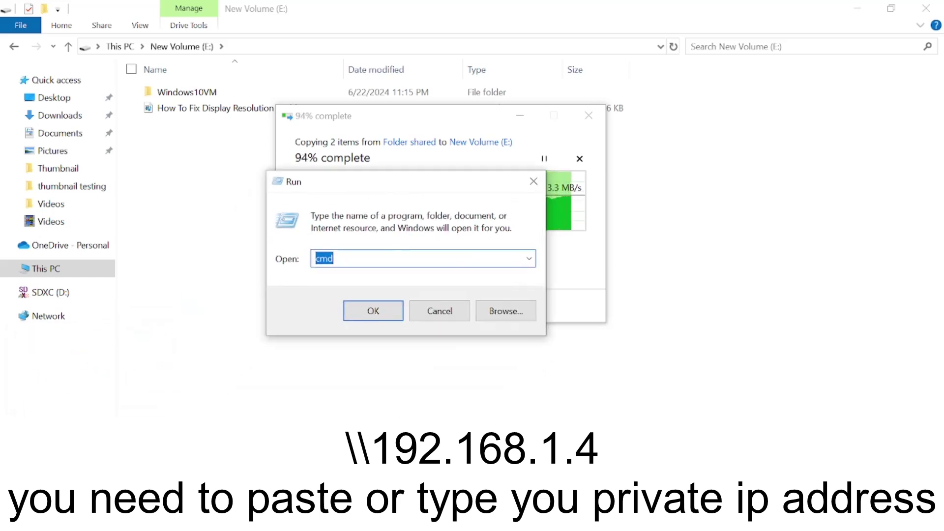
text(\\)
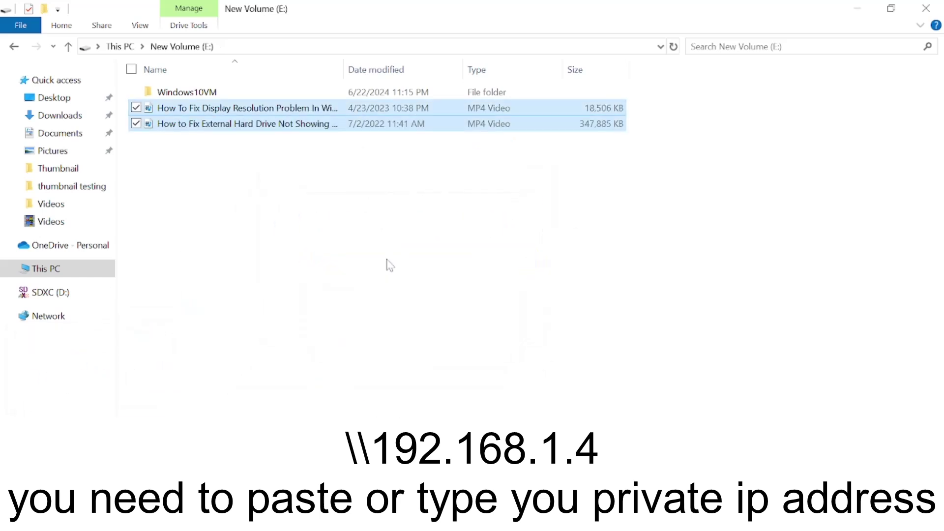
key(super+r)
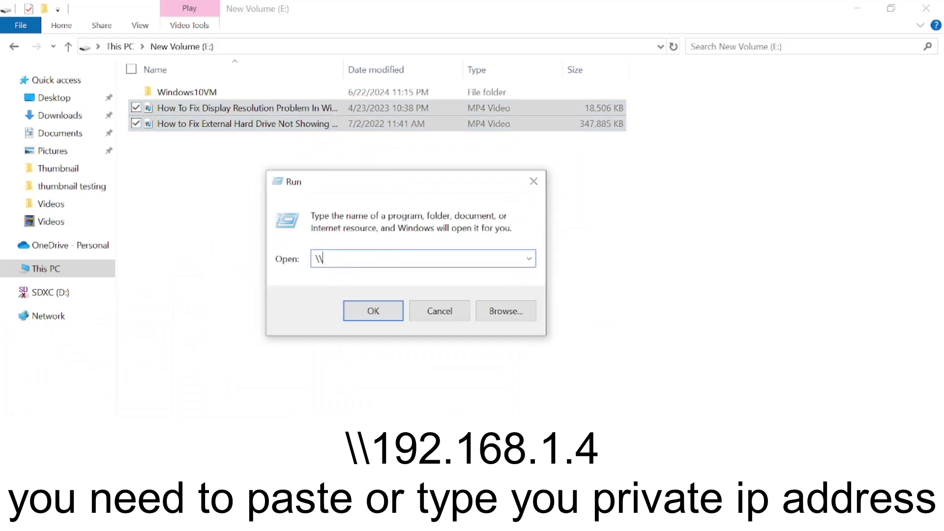
text(192.168.1.4)
click(382, 314)
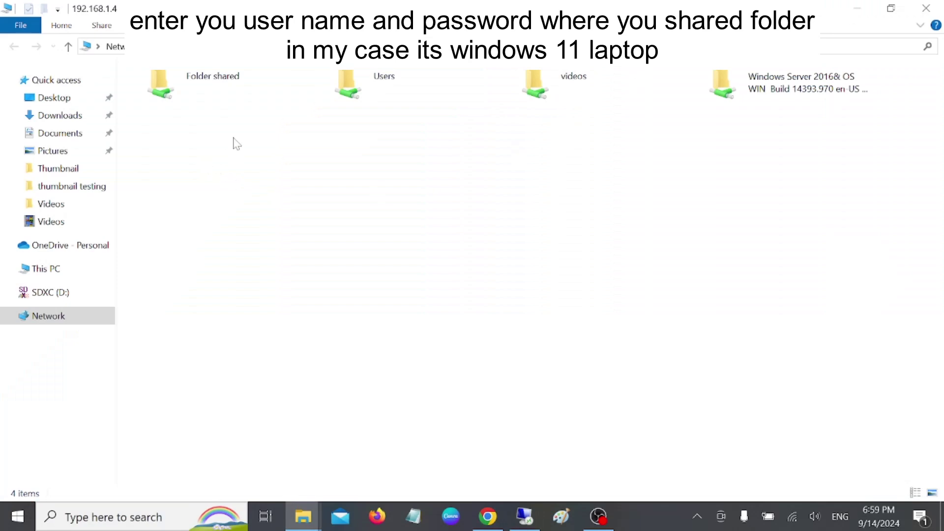
Open Folder shared and copy both MP4 videos inside it.
double_click(236, 95)
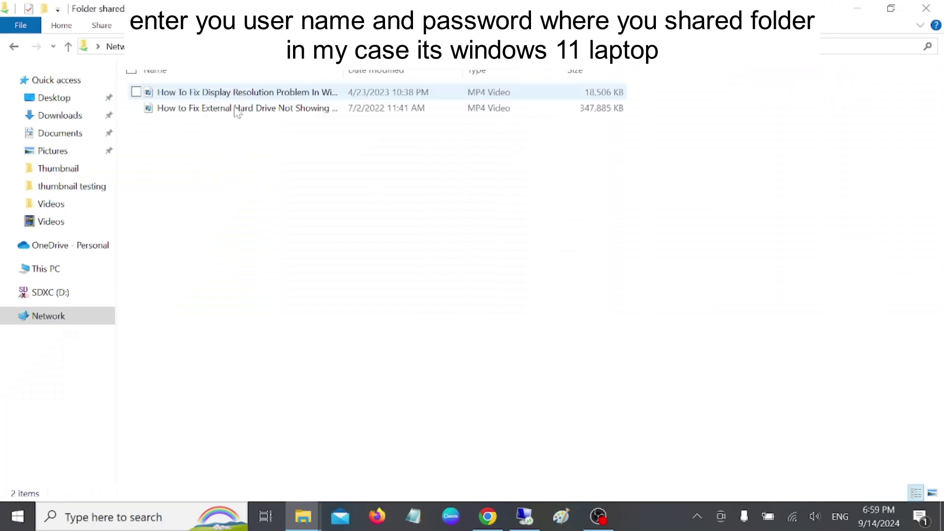
drag(237, 127, 233, 79)
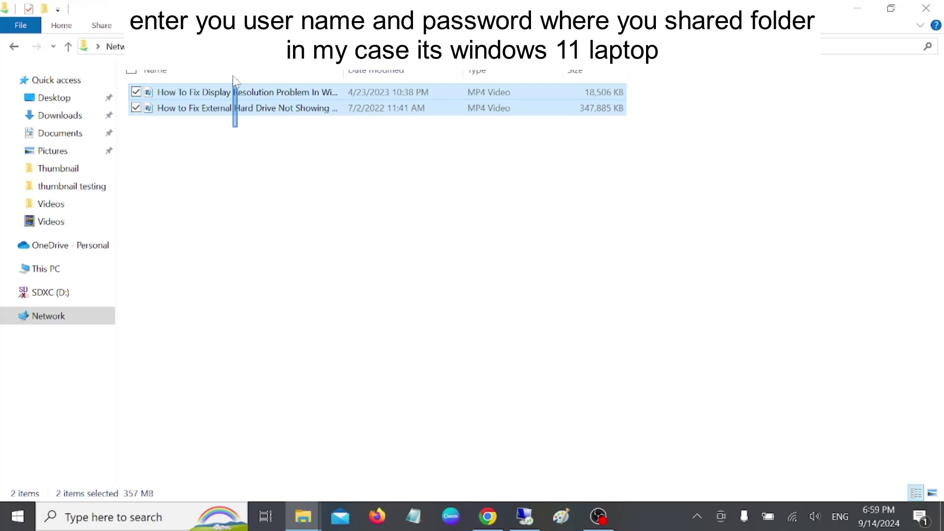
right_click(257, 101)
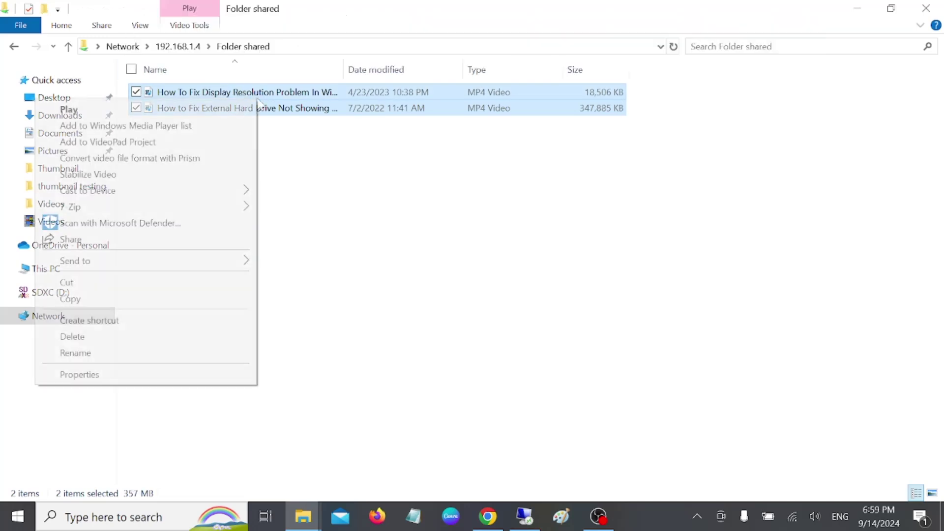
click(93, 298)
Navigate from This PC to \\192.168.1.4 through the address bar.
click(45, 269)
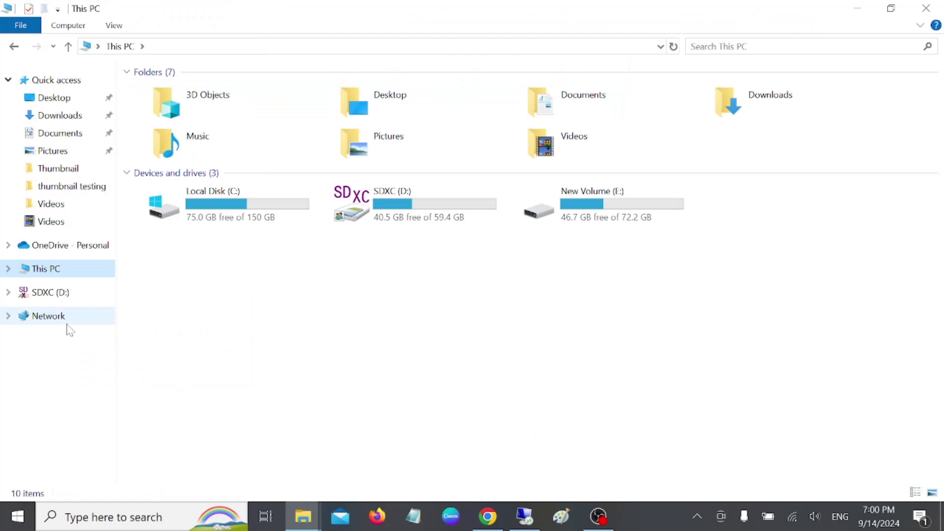
click(187, 48)
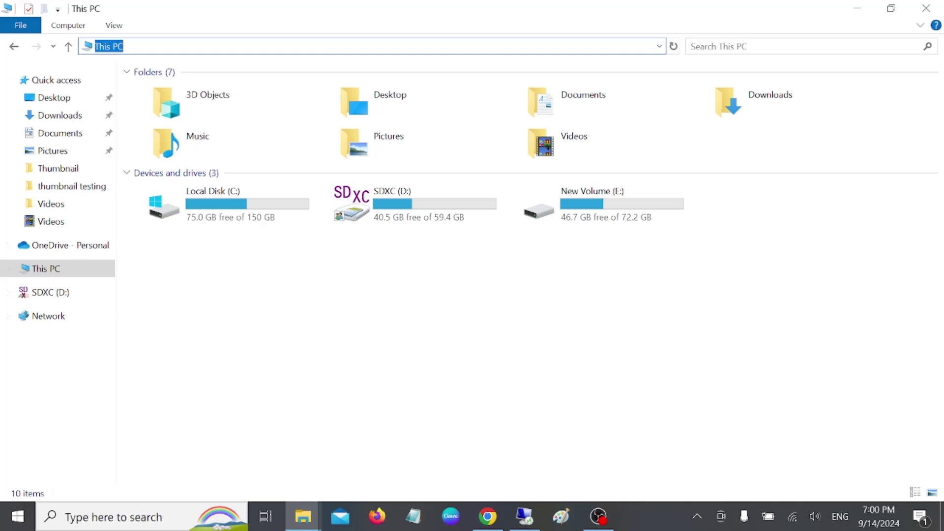
text(\\\)
key(ctrl+v)
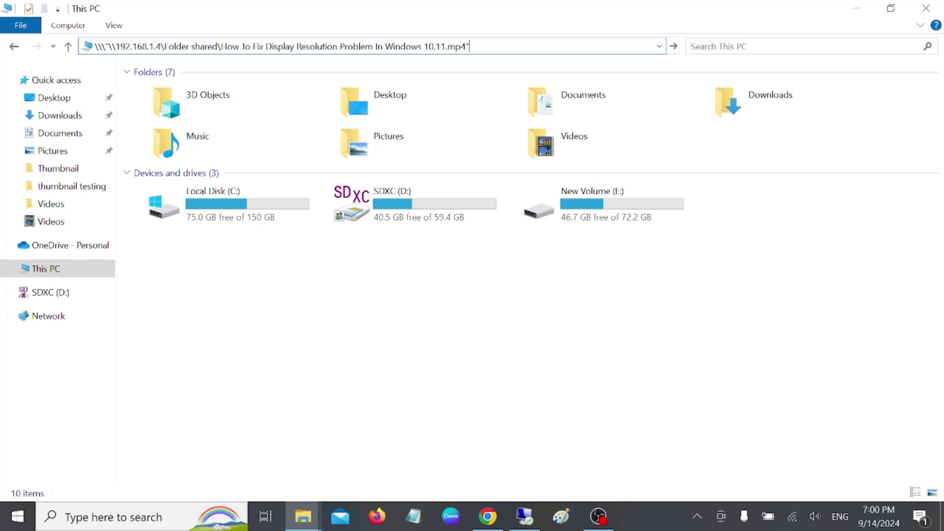
key(ctrl+z)
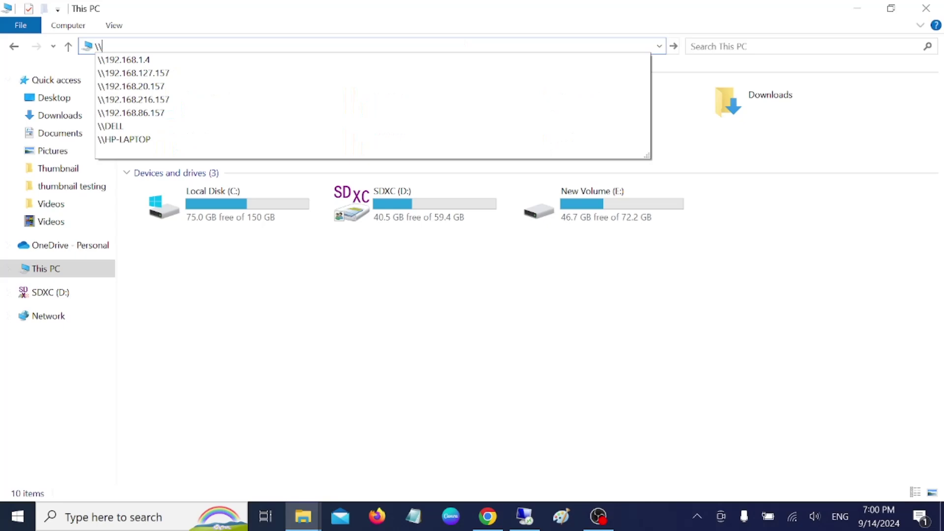
text(192.168)
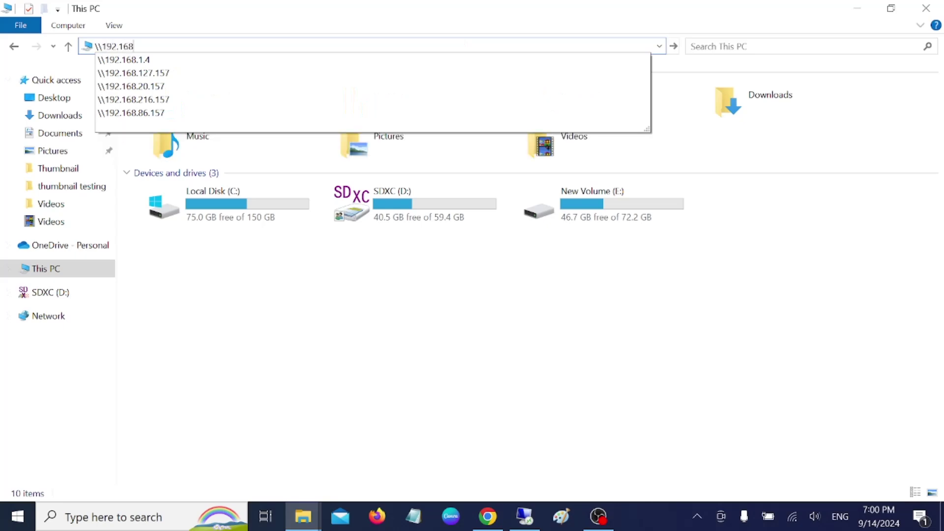
text(.1.4)
key(Return)
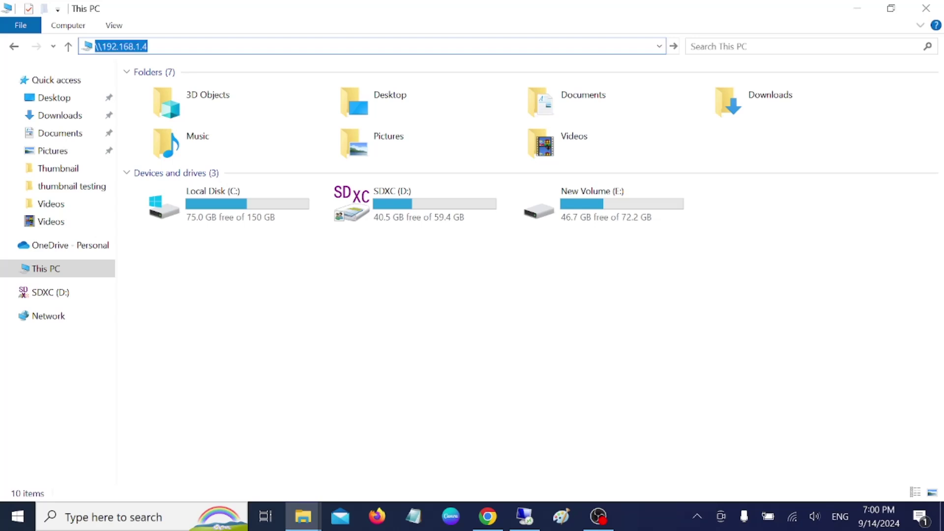
Reopen Folder shared and copy its network path from the address bar.
double_click(255, 79)
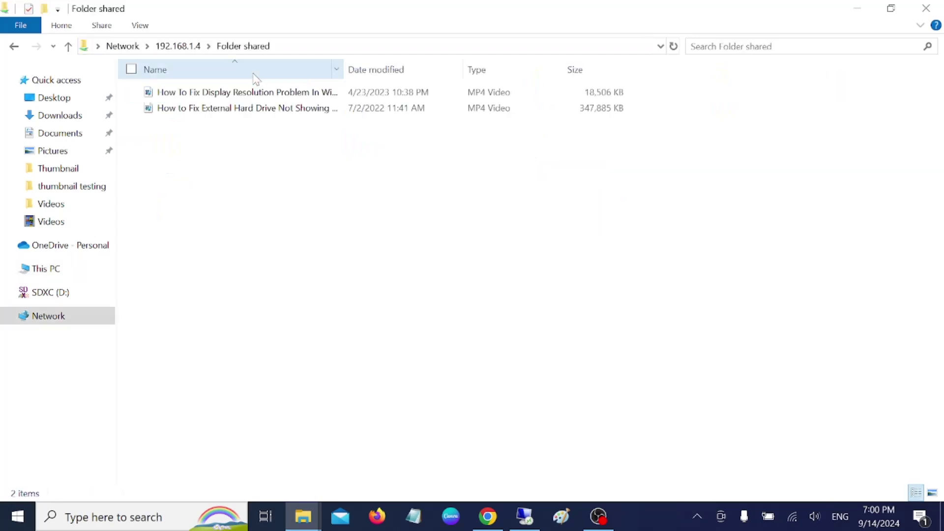
click(256, 46)
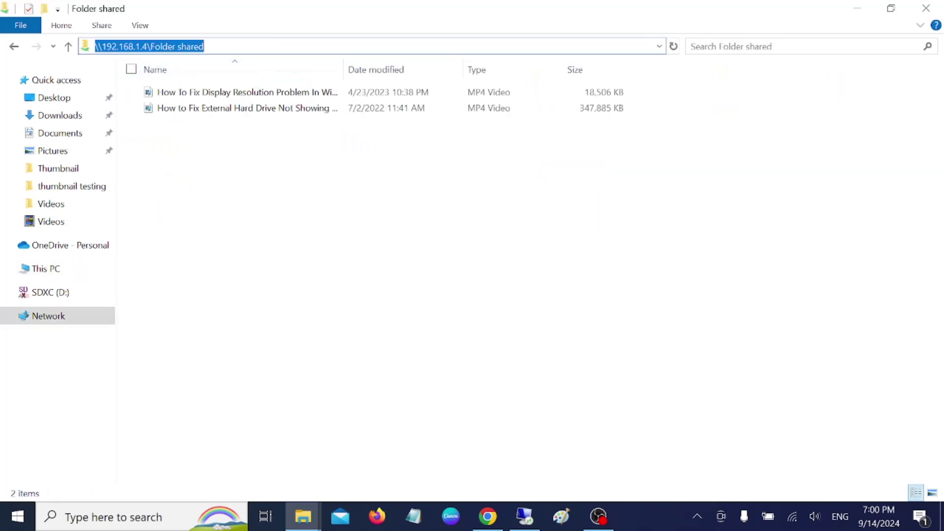
key(shift+F10)
click(63, 91)
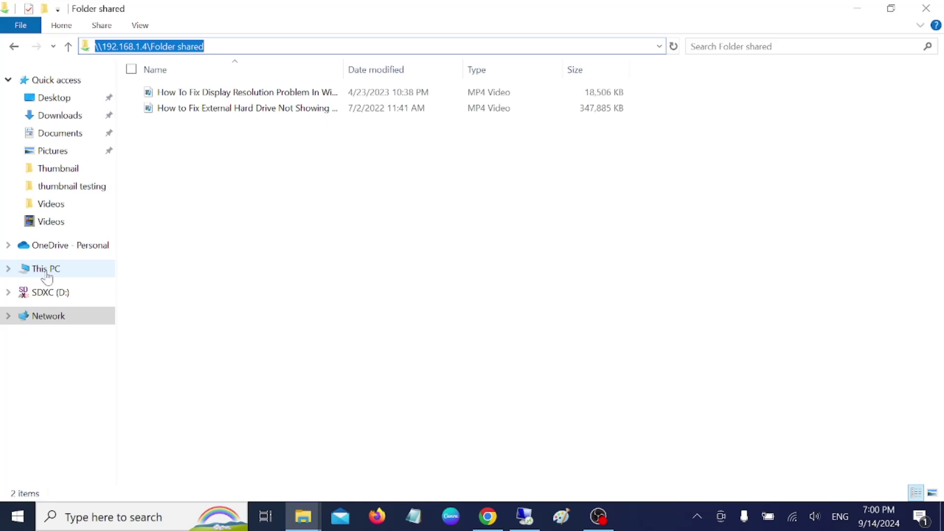
click(98, 30)
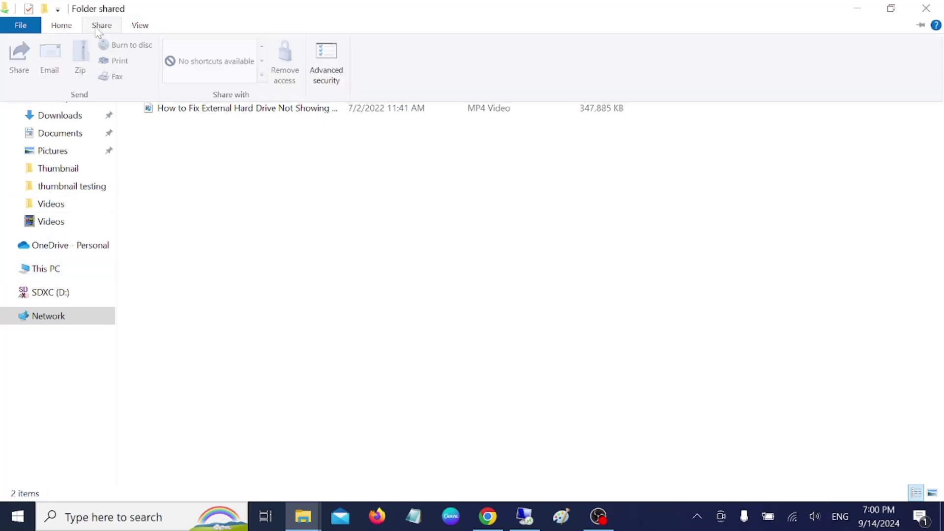
click(43, 274)
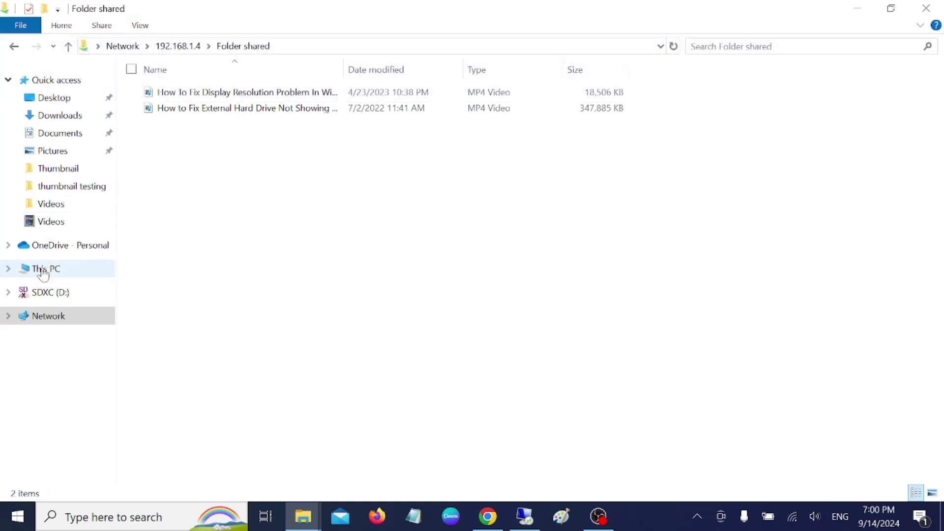
Map the copied Folder shared path as network drive Z: from This PC.
right_click(43, 274)
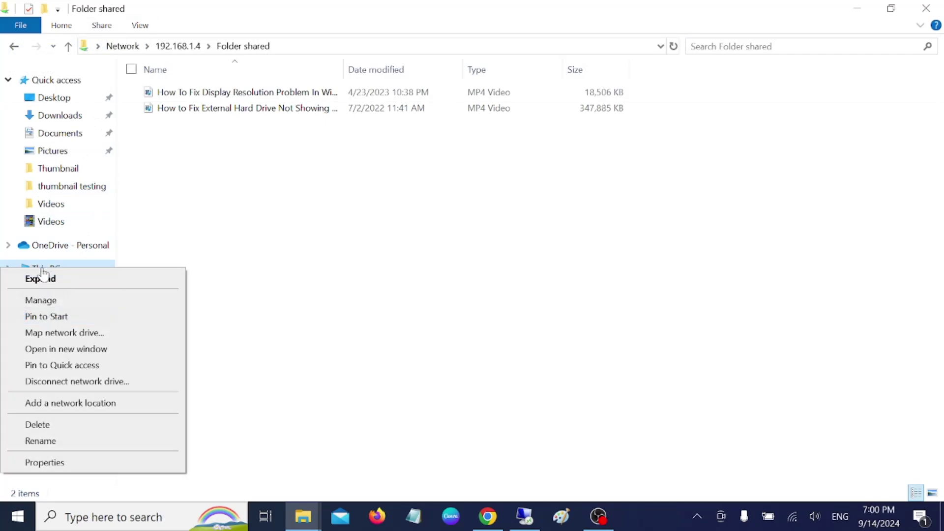
click(65, 333)
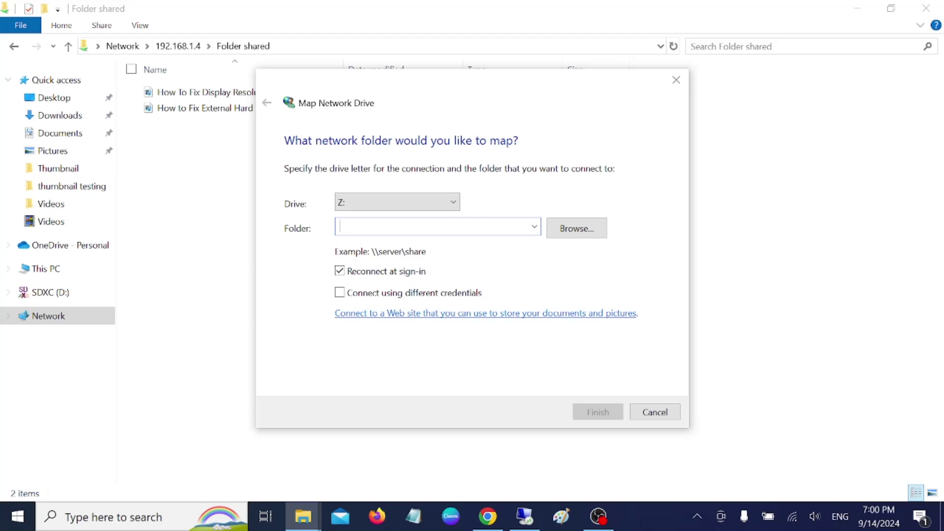
key(ctrl+v)
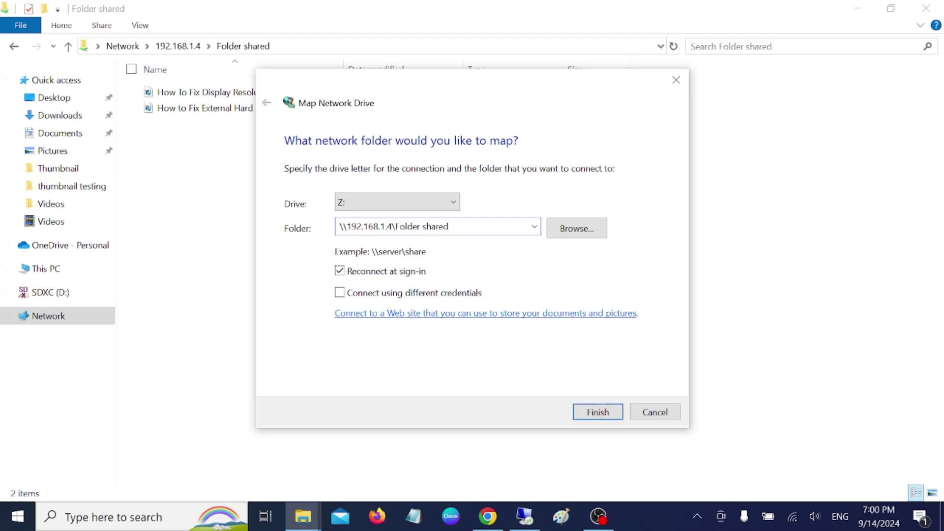
click(597, 413)
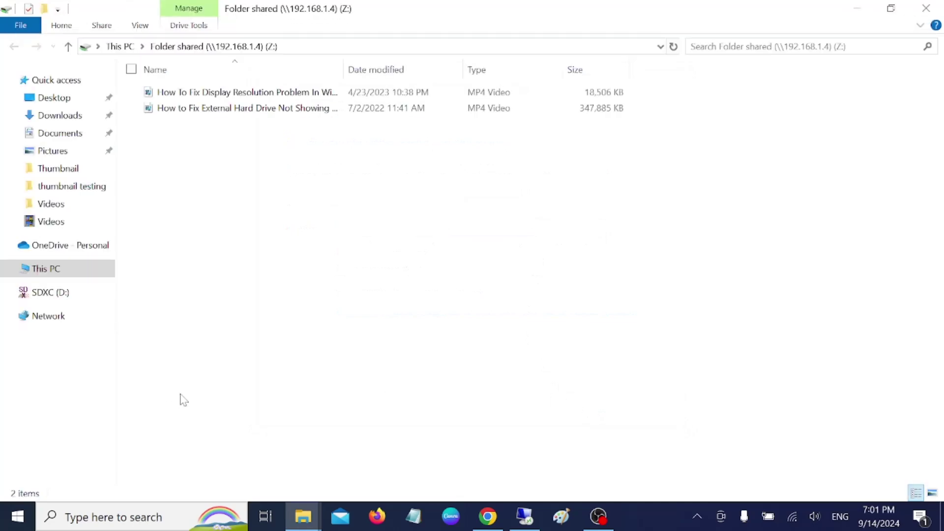
Check the Z: drive in This PC, then switch to the Windows 11 session.
click(47, 275)
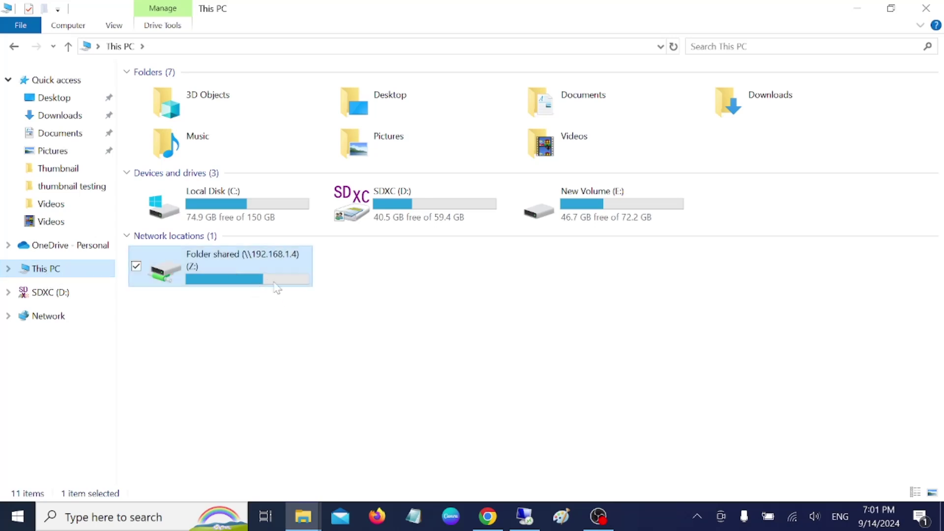
mouse_move(258, 288)
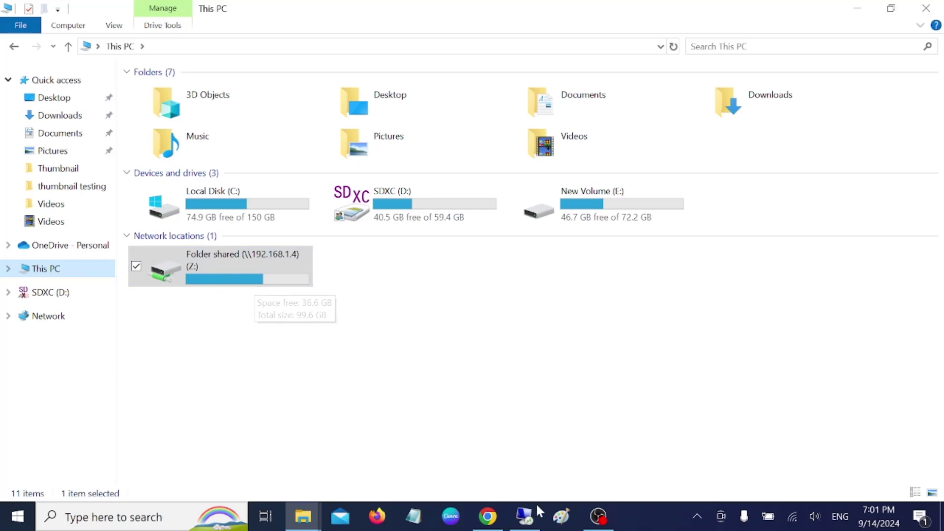
click(526, 514)
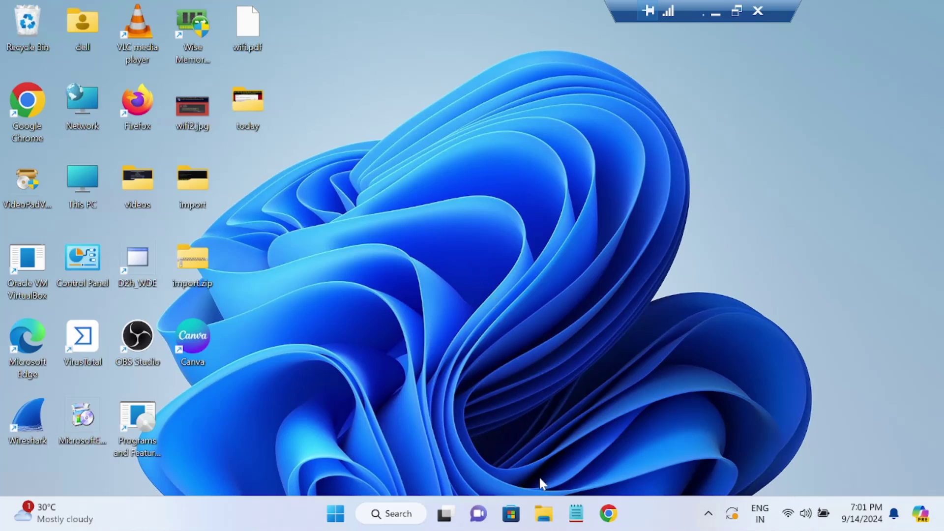
Open the Properties of Folder shared on New Volume (D:).
click(544, 515)
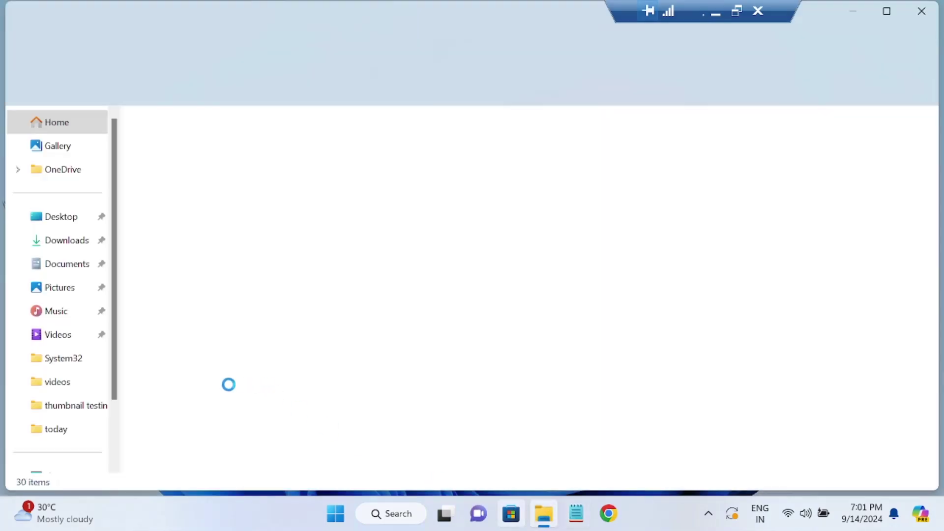
scroll(56, 331, down, 2)
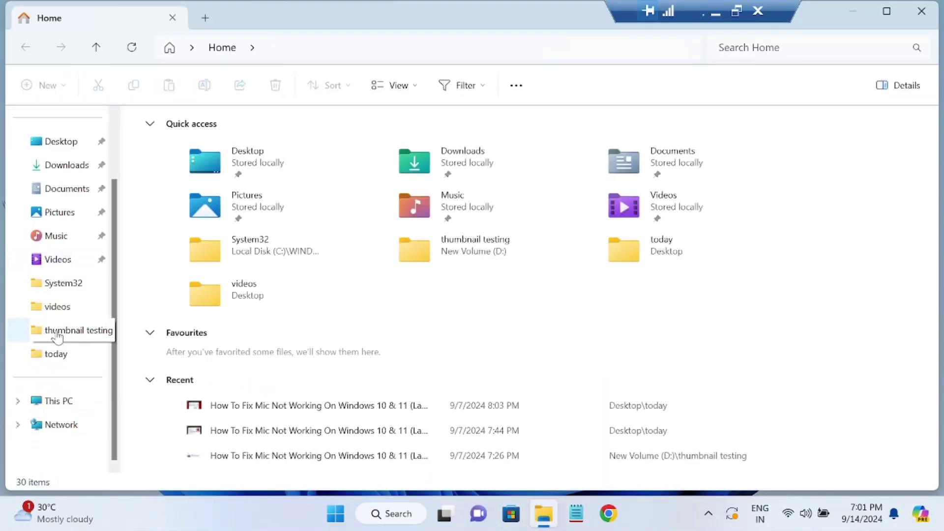
click(57, 403)
click(407, 165)
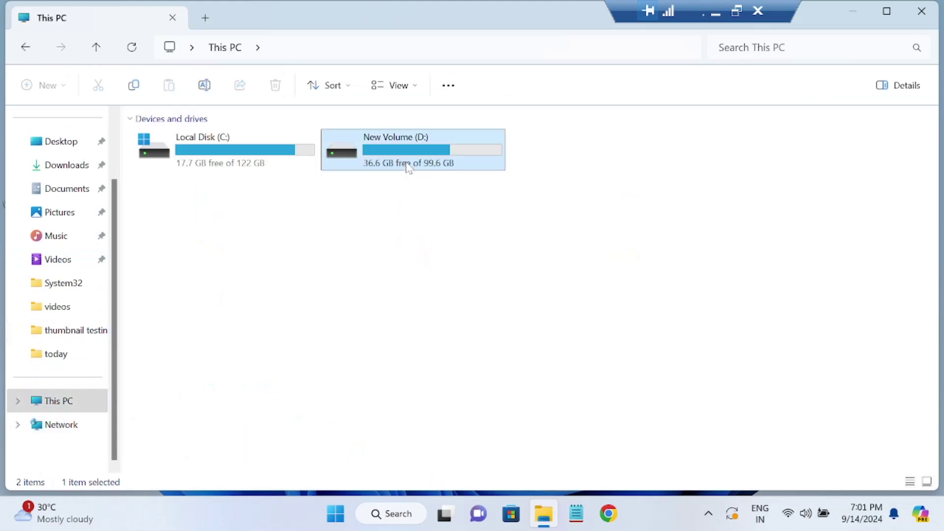
double_click(407, 167)
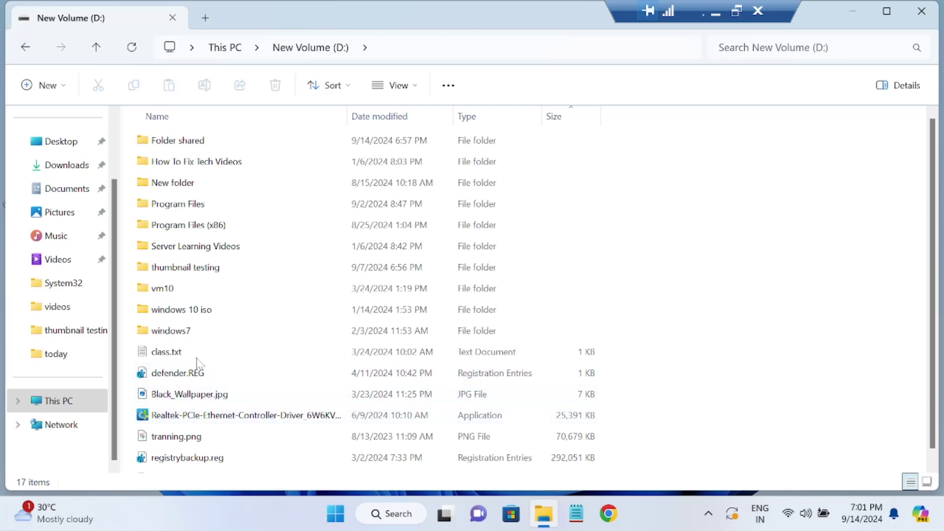
click(223, 144)
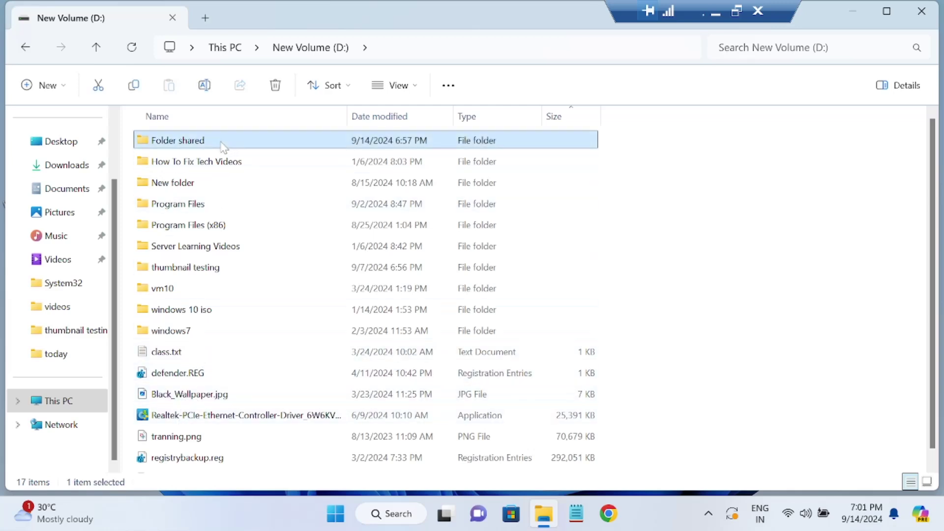
right_click(222, 144)
click(288, 402)
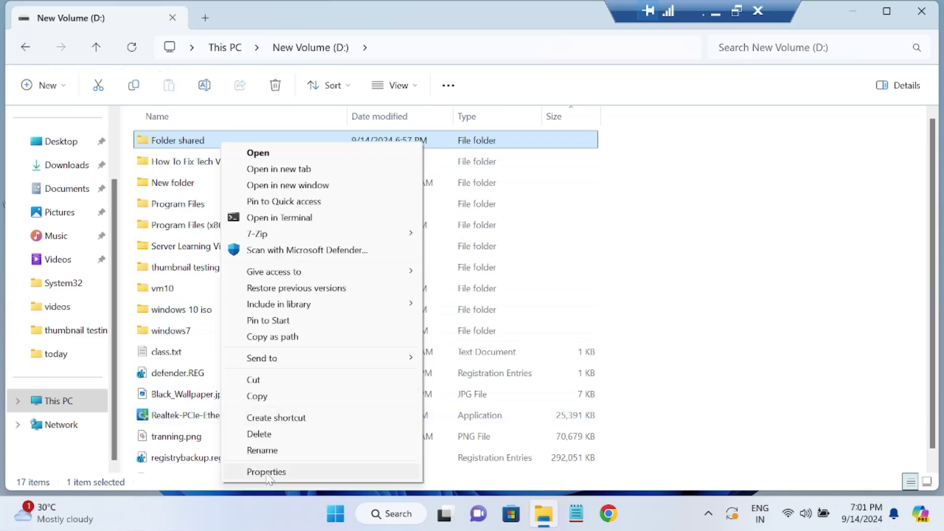
click(266, 472)
Uncheck Share this folder in Advanced Sharing, confirm, and close all dialogs and Explorer.
click(282, 166)
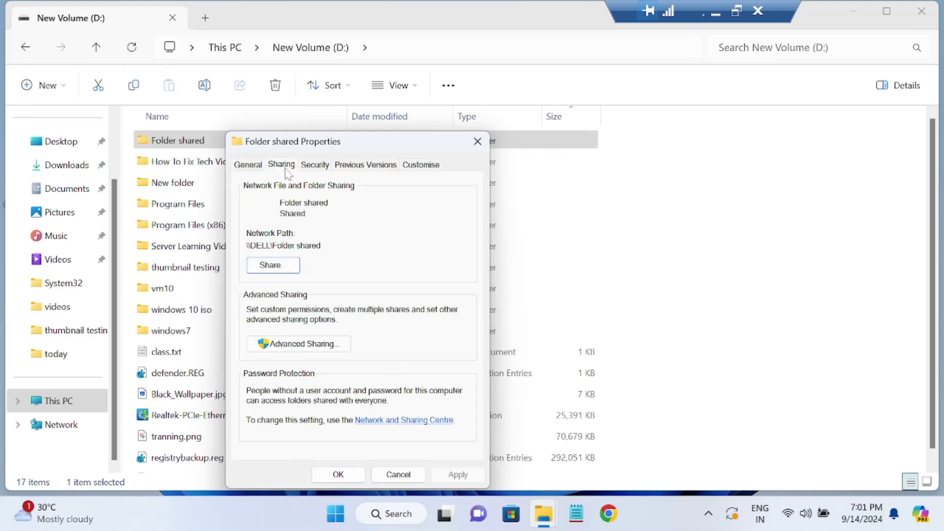
click(301, 345)
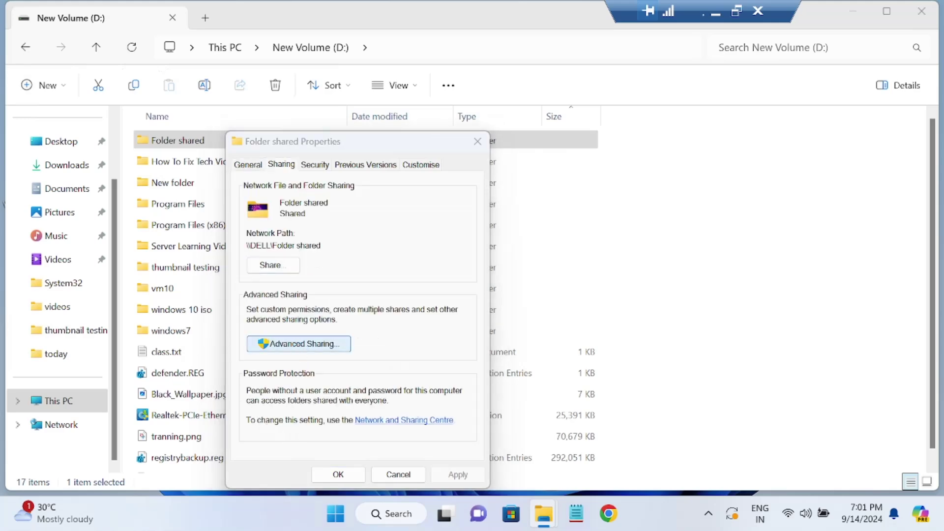
click(255, 195)
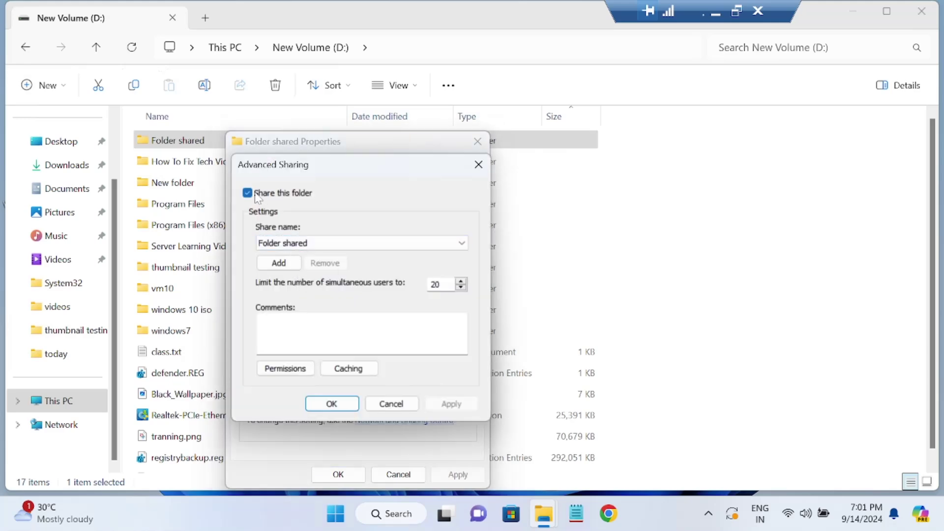
click(442, 404)
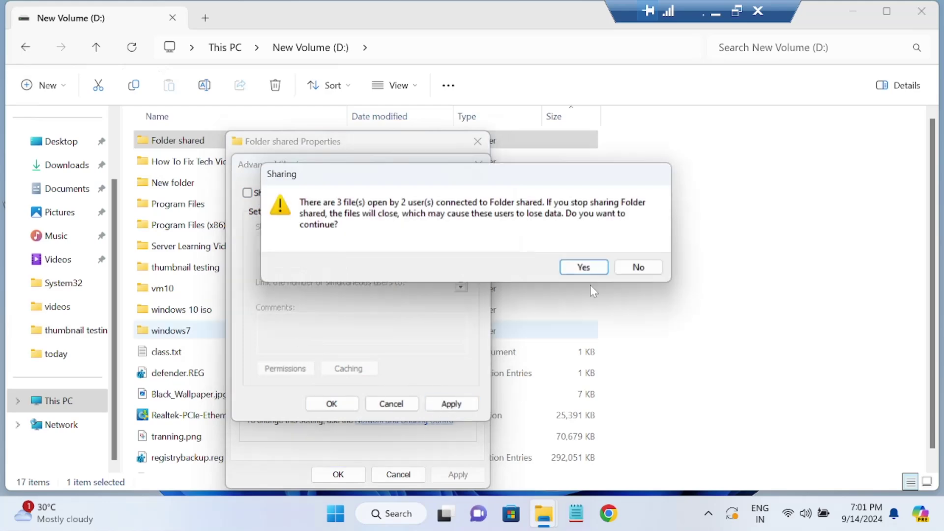
key(Return)
click(339, 405)
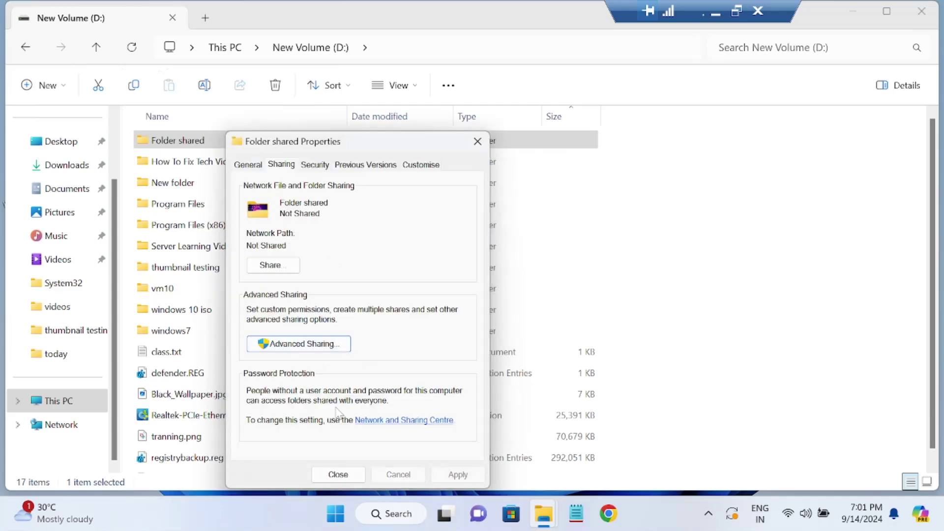
click(340, 473)
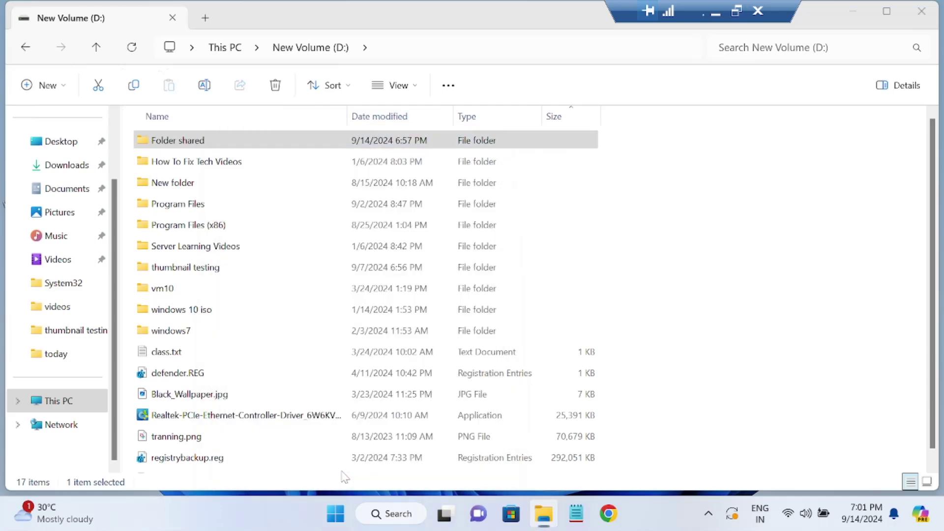
click(920, 15)
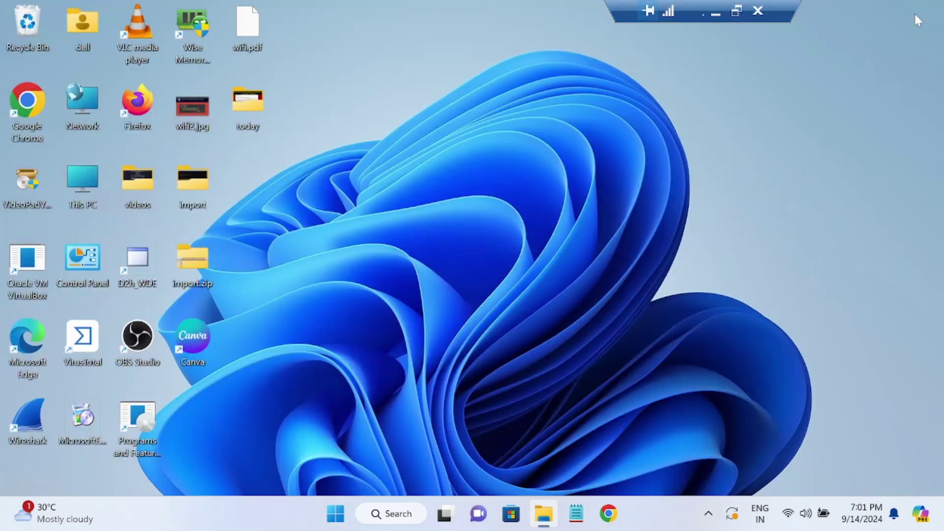
On Windows 10, refresh This PC, try the Z: drive, and dismiss the network error.
click(716, 14)
right_click(223, 375)
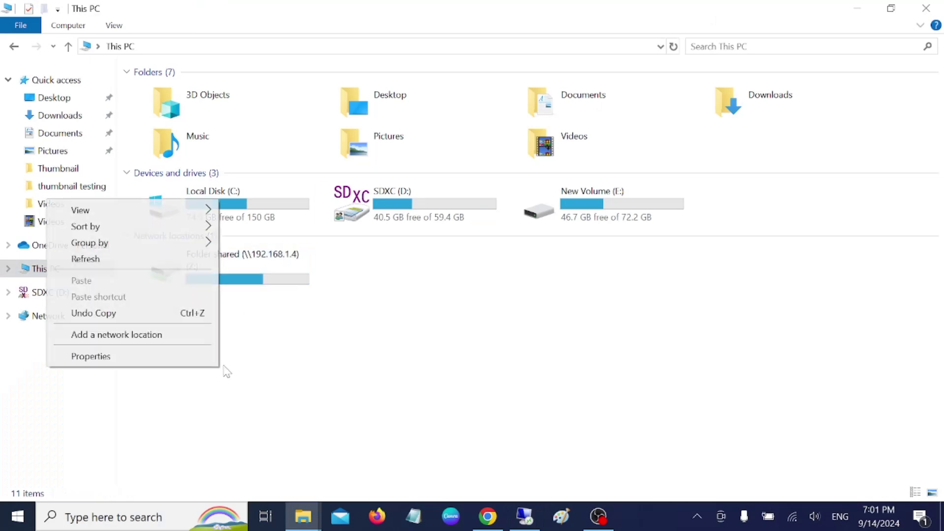
click(91, 257)
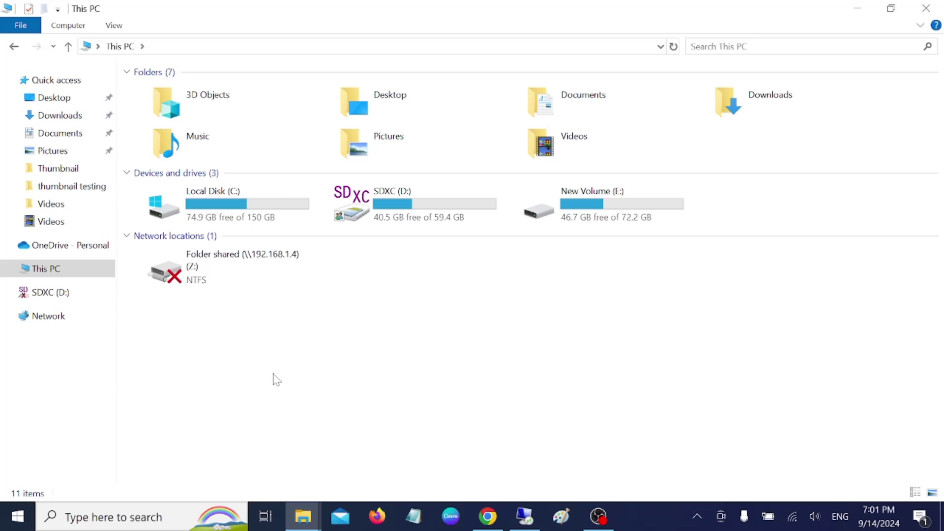
double_click(221, 274)
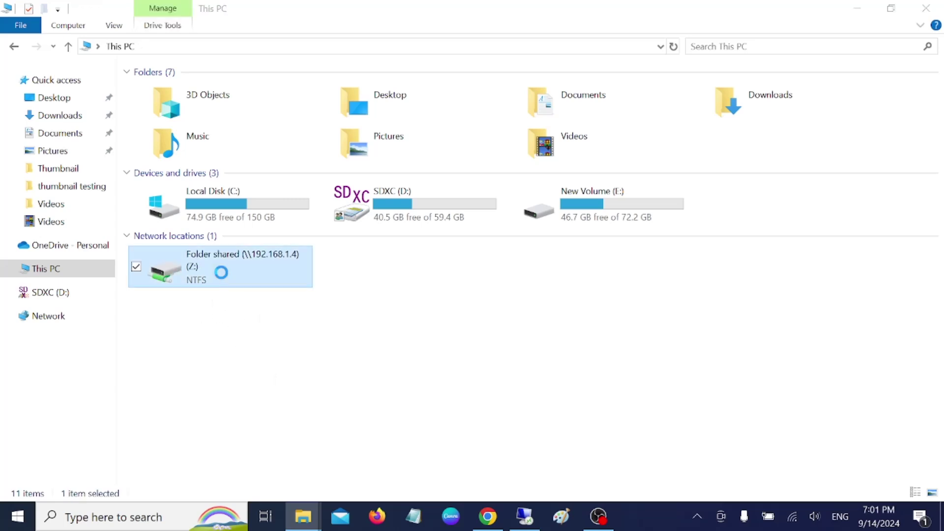
click(615, 172)
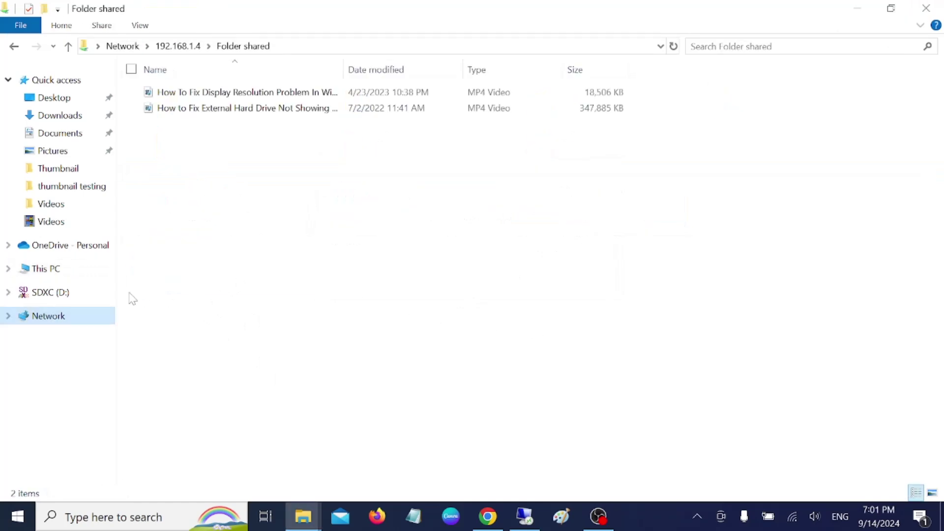
Confirm \\192.168.1.4 no longer lists Folder shared, then close every Explorer window.
click(55, 271)
click(52, 318)
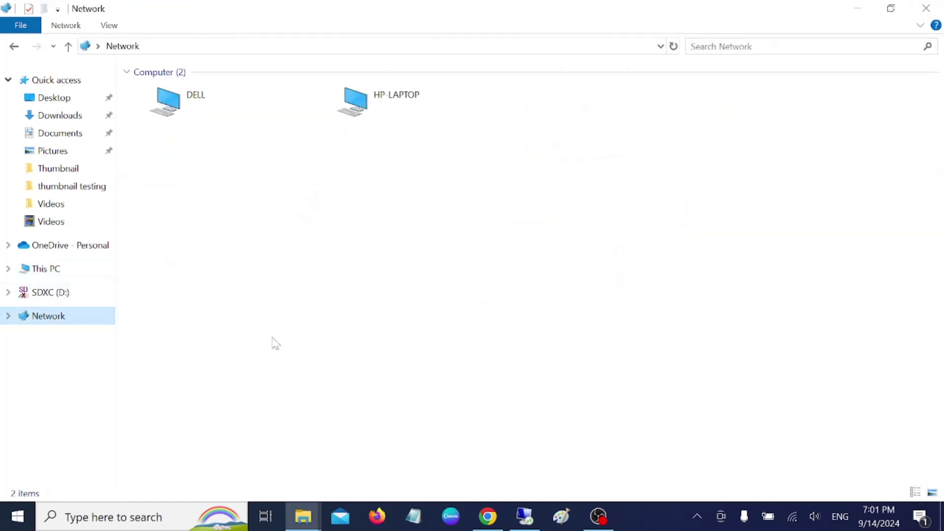
key(super+r)
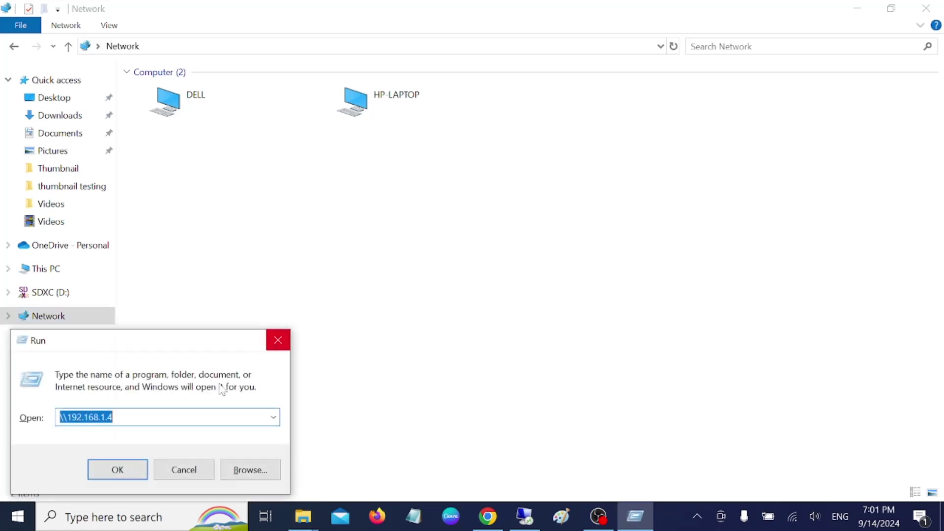
click(126, 473)
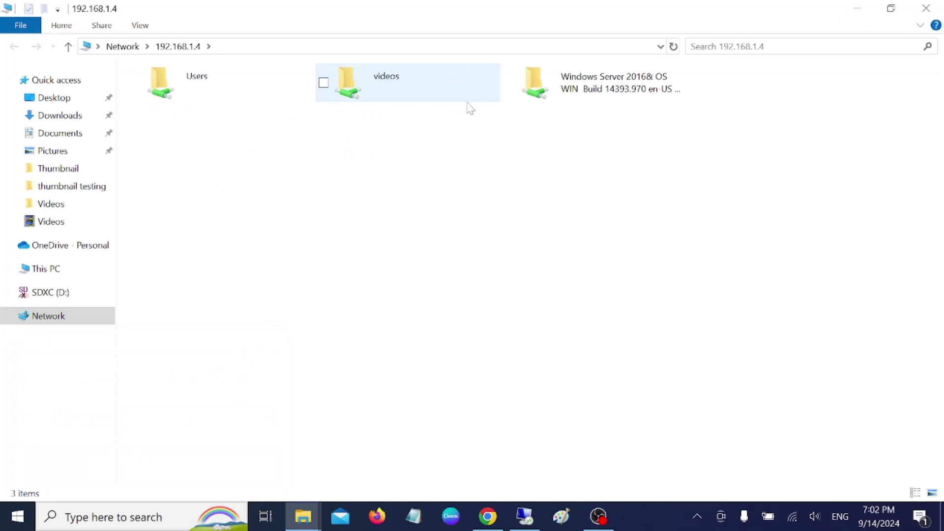
click(929, 9)
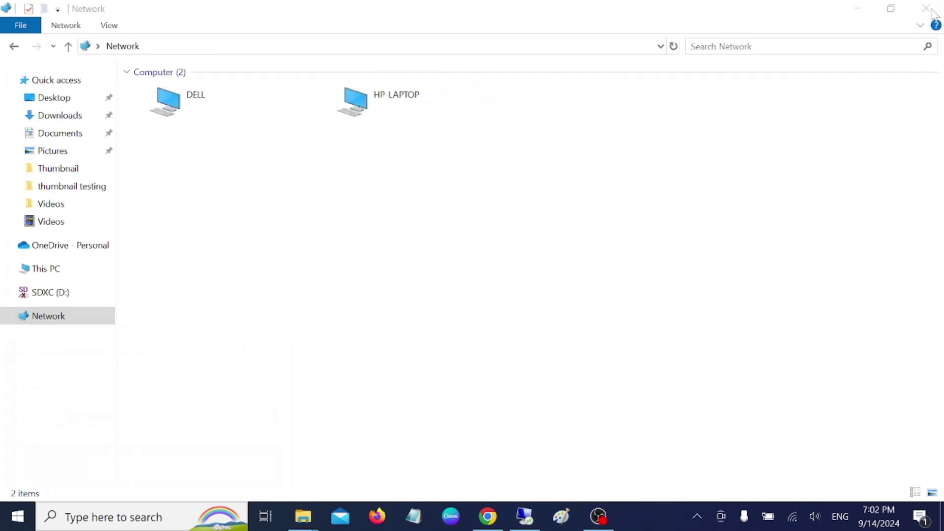
click(927, 8)
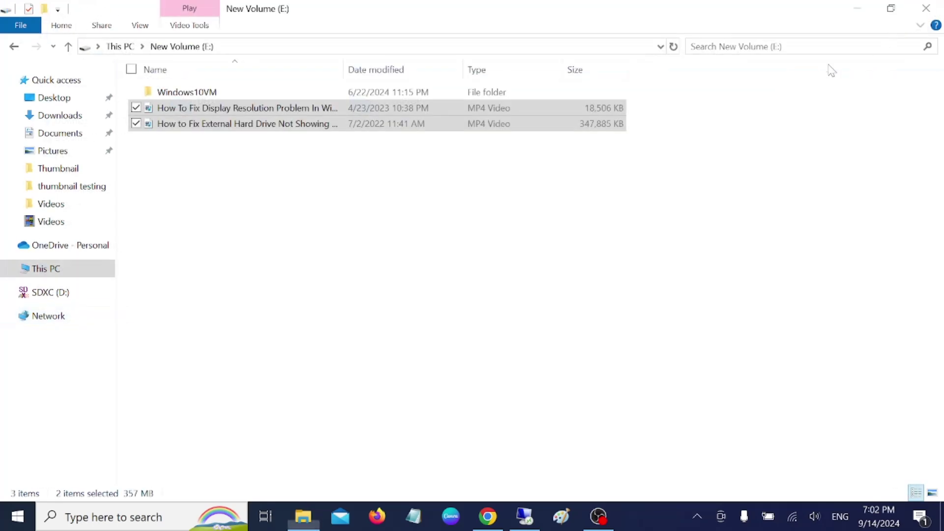
click(927, 9)
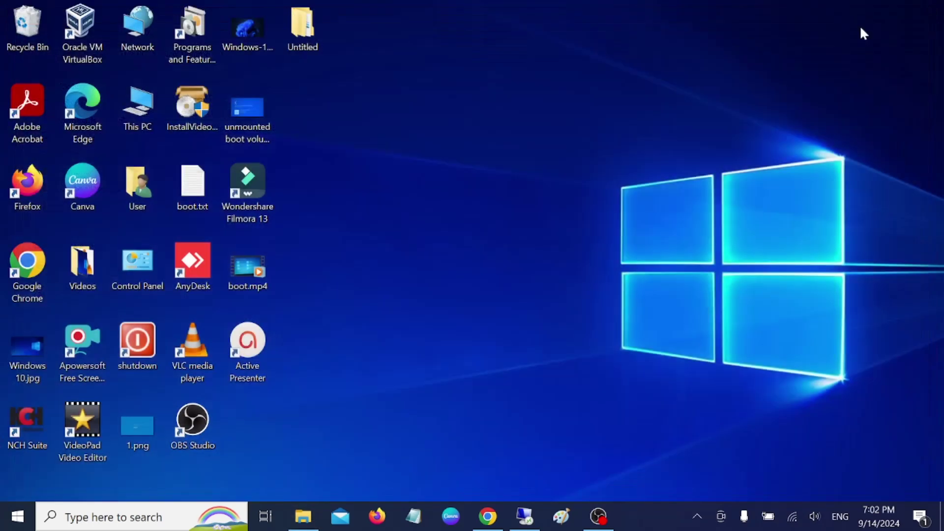